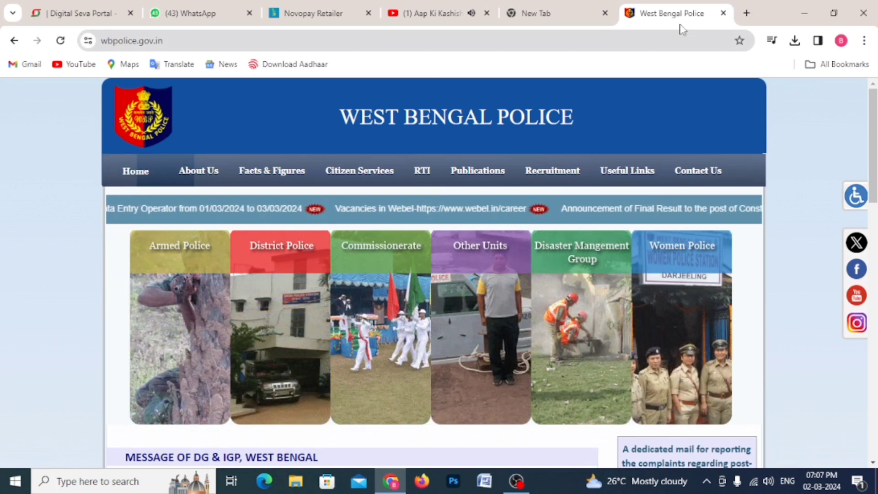
Step: Switch from the West Bengal Police tab to the empty new tab showing Google
left_click(569, 13)
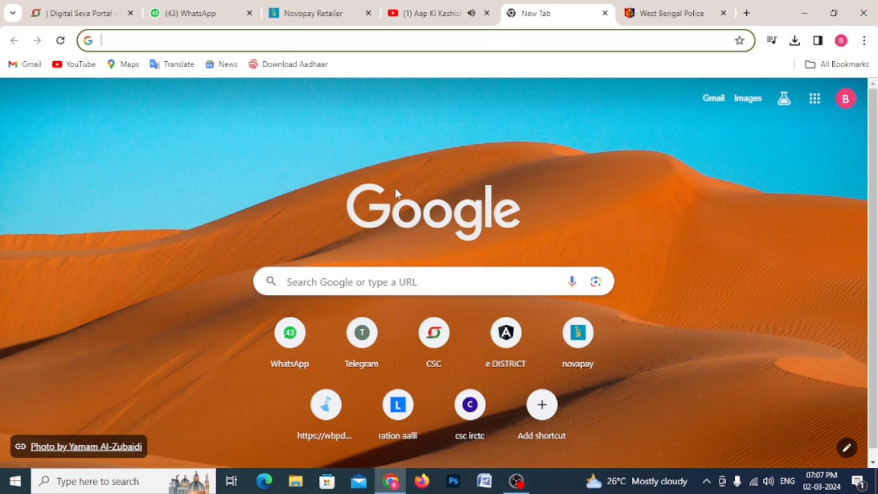
Step: Search Google for 'WBP' using the 'wbp - Google Search' suggestion
left_click(291, 43)
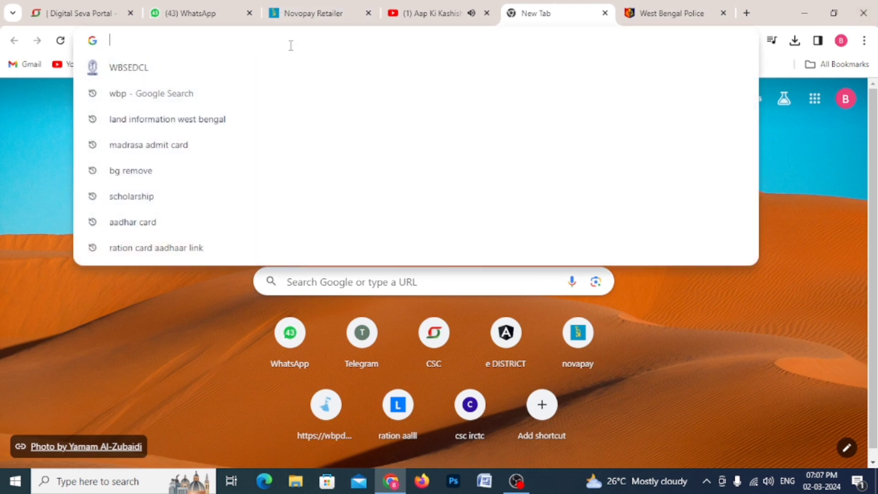
type("W")
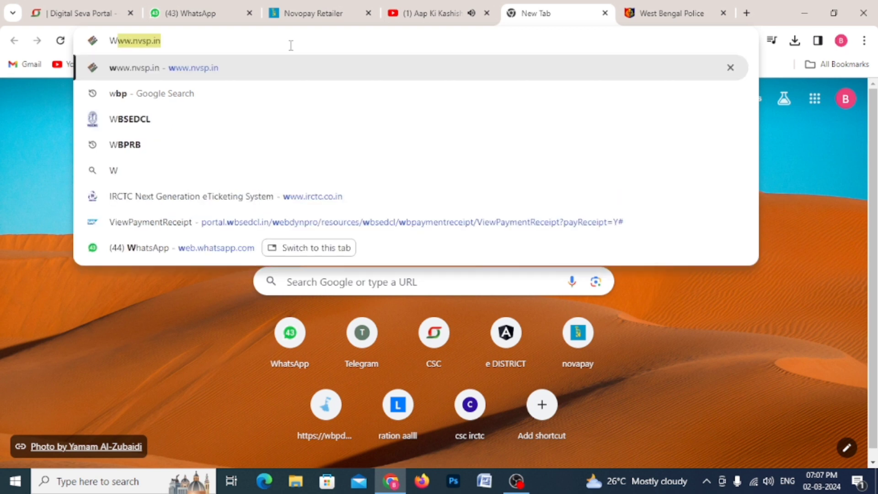
type("BP")
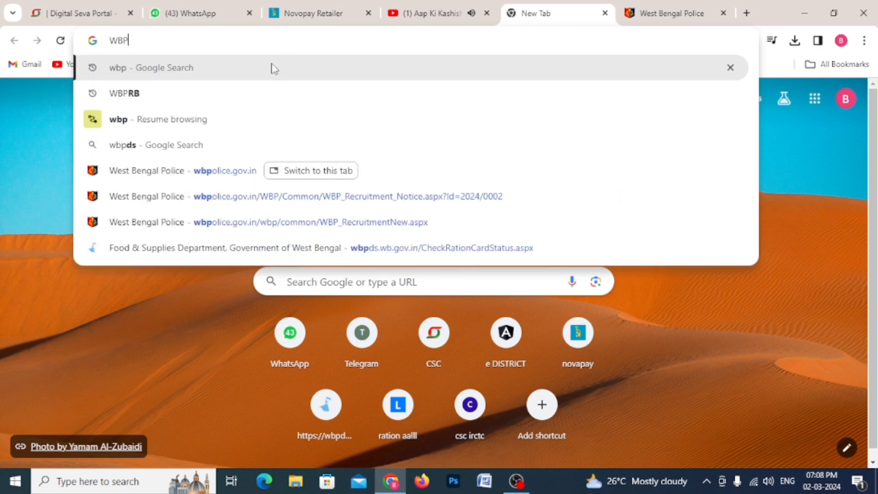
left_click(165, 68)
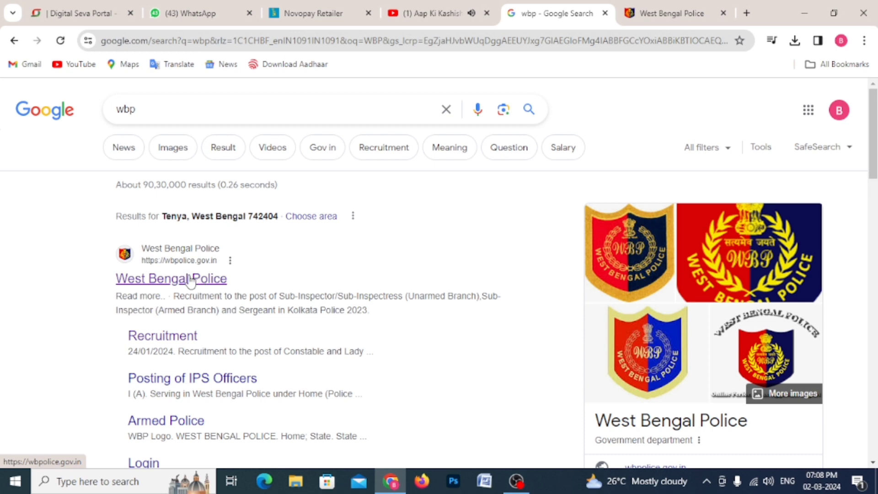
Step: Open wbpolice.gov.in, go to Recruitment, and open the Kolkata Police 2024 online application form
left_click(201, 283)
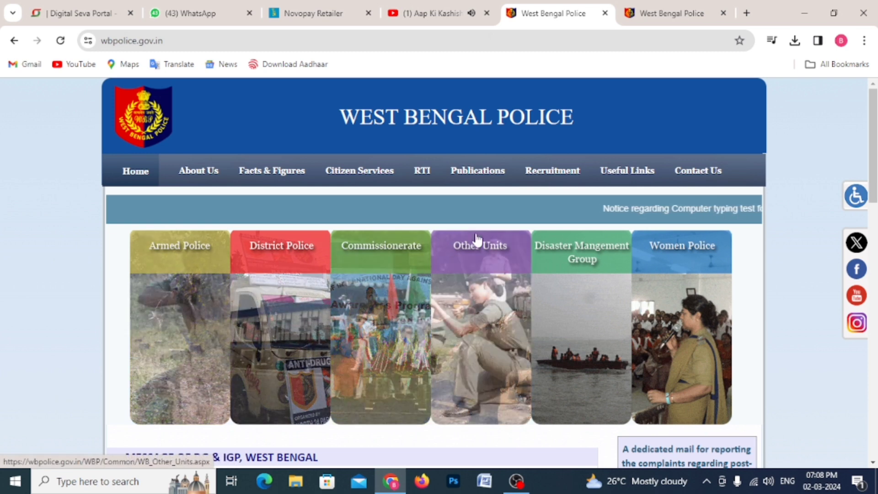
mouse_move(552, 171)
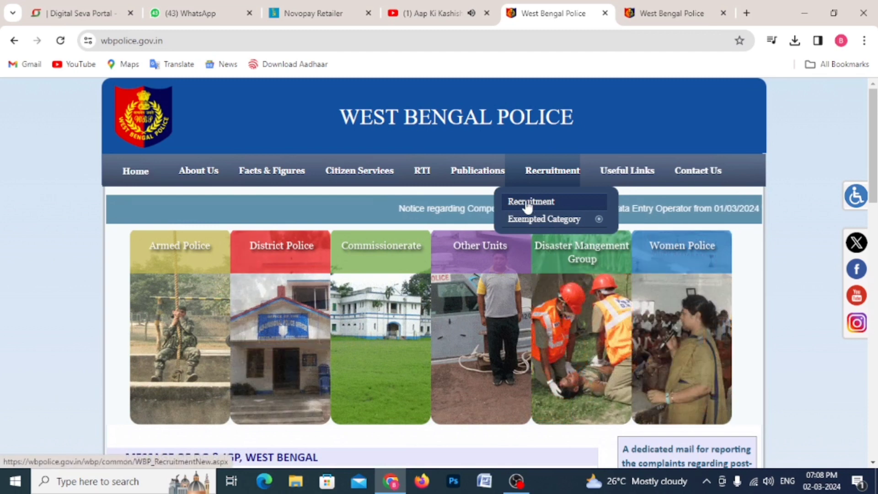
left_click(525, 202)
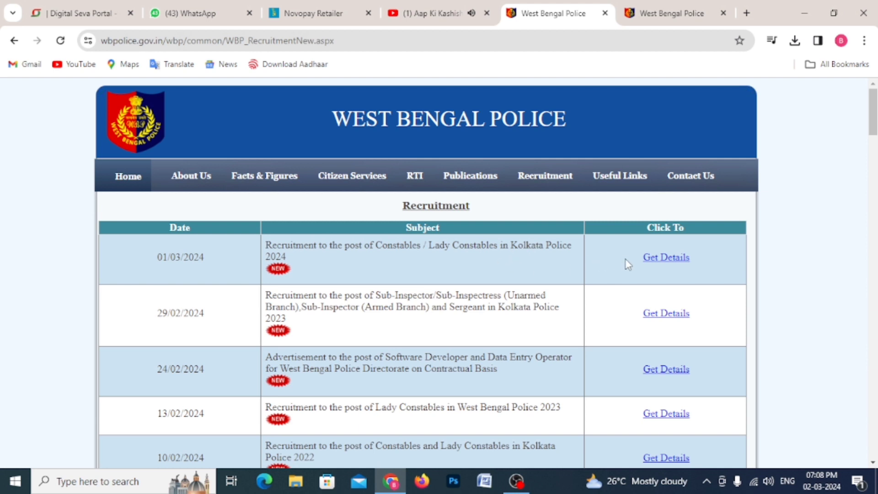
left_click(667, 264)
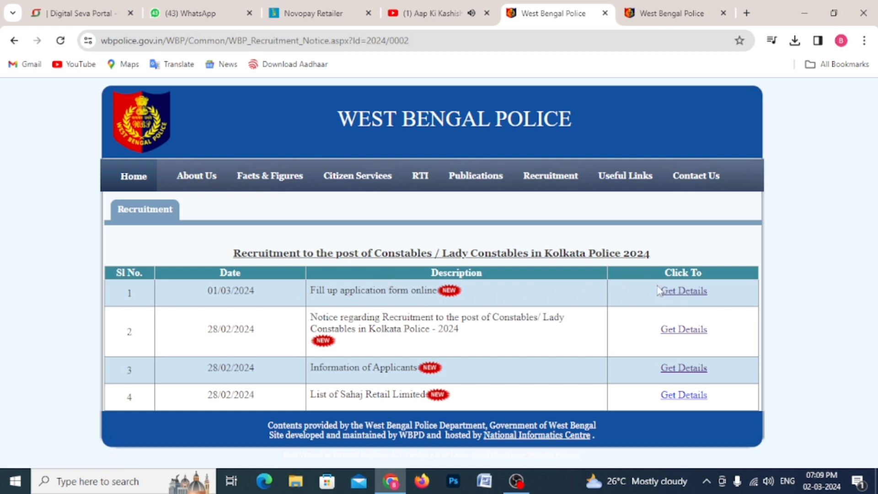
left_click(677, 294)
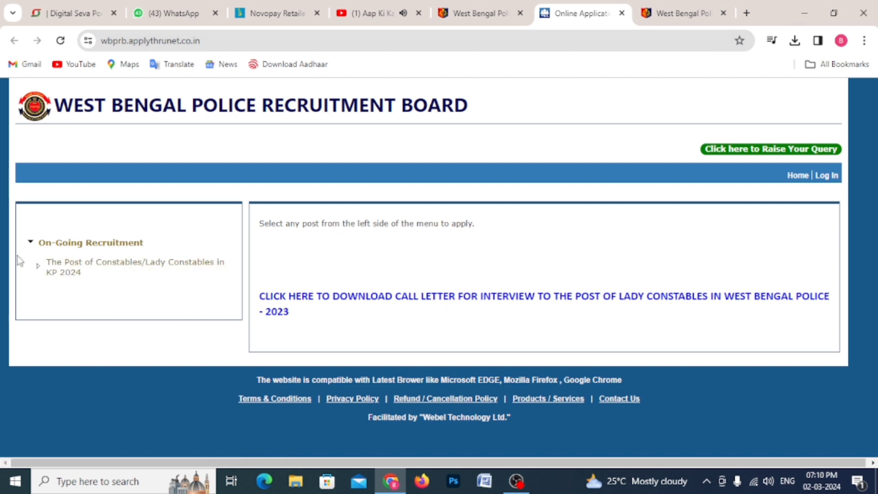
Step: Open the Constables/Lady Constables in KP 2024 post details and choose Apply Online
left_click_drag(22, 249, 182, 290)
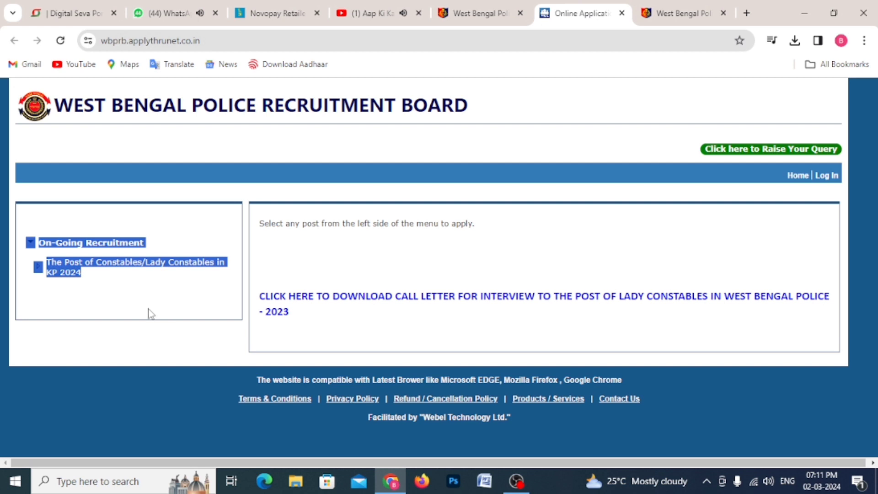
left_click(174, 224)
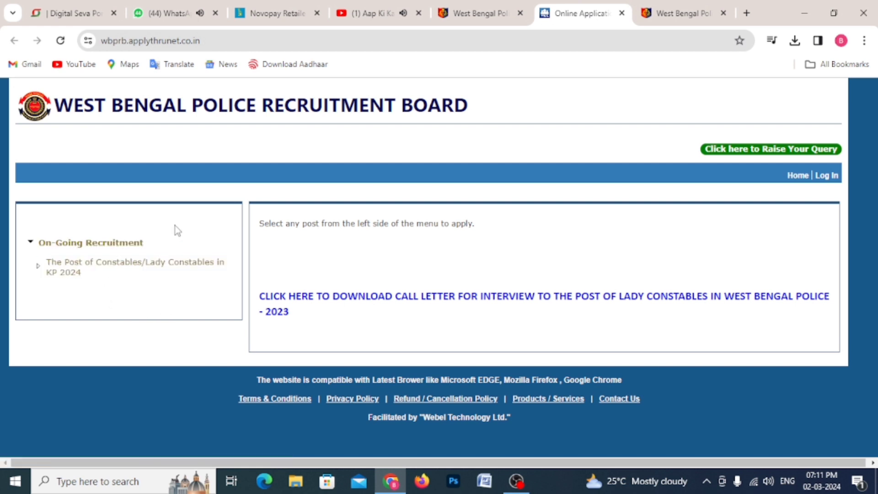
left_click(131, 271)
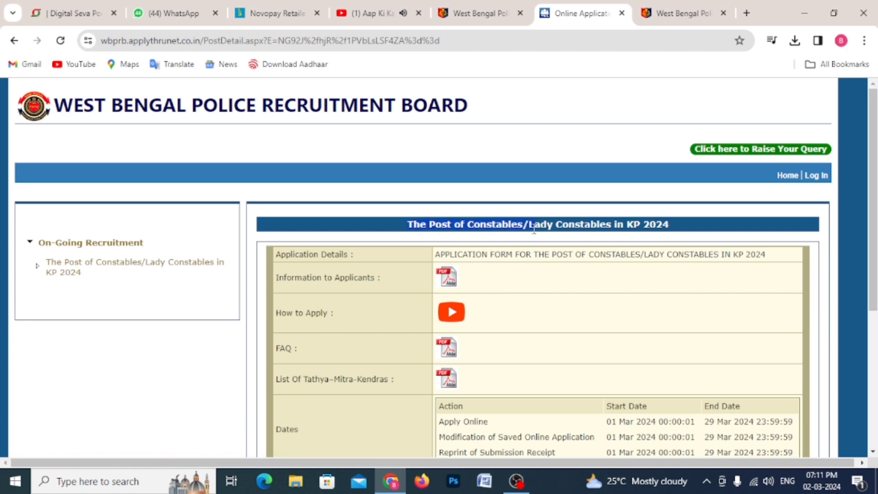
scroll(657, 305, "down", 1)
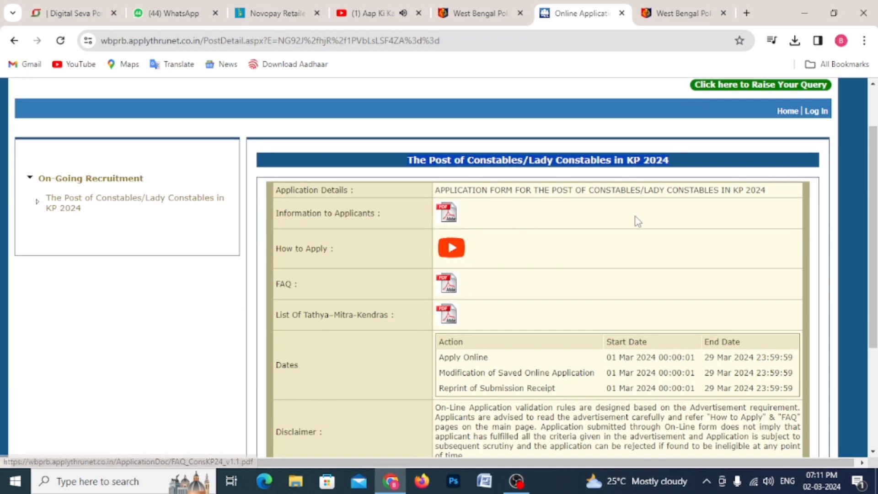
scroll(627, 233, "down", 2)
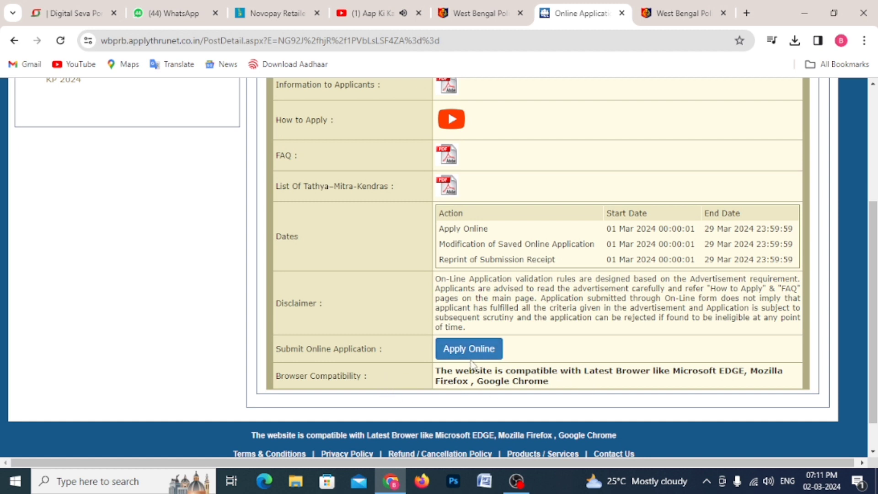
left_click(459, 351)
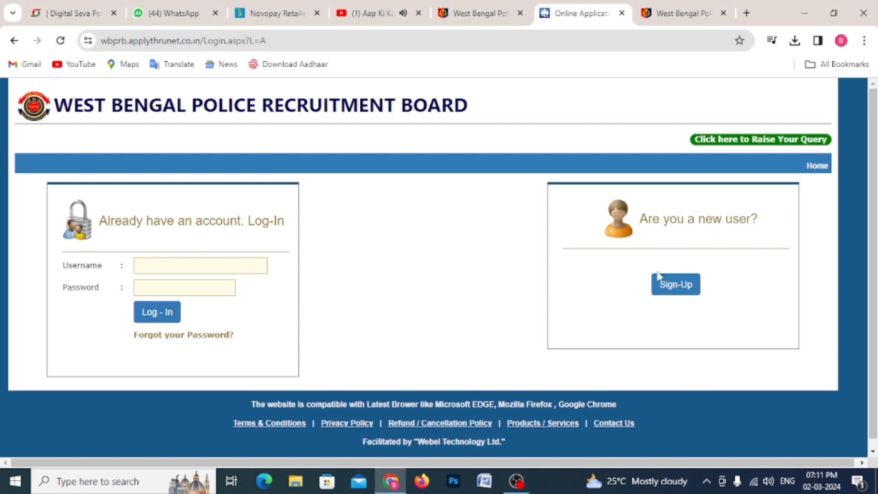
Step: Start Sign-Up and autofill the applicant's name, e-mail, confirmation e-mail and mobile number
left_click(678, 291)
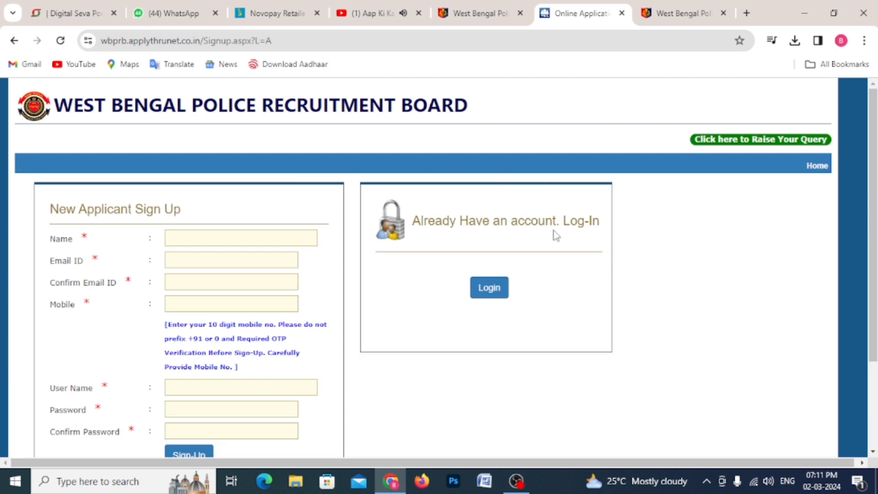
left_click(231, 238)
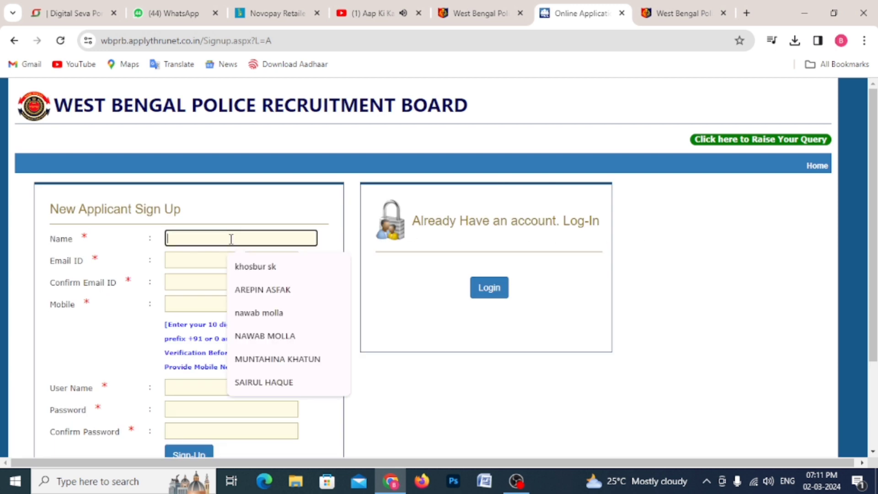
left_click(268, 267)
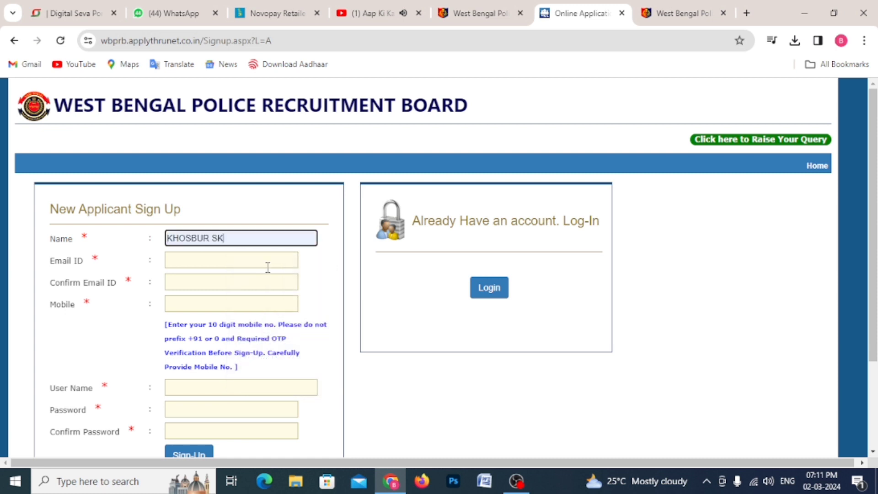
left_click(204, 261)
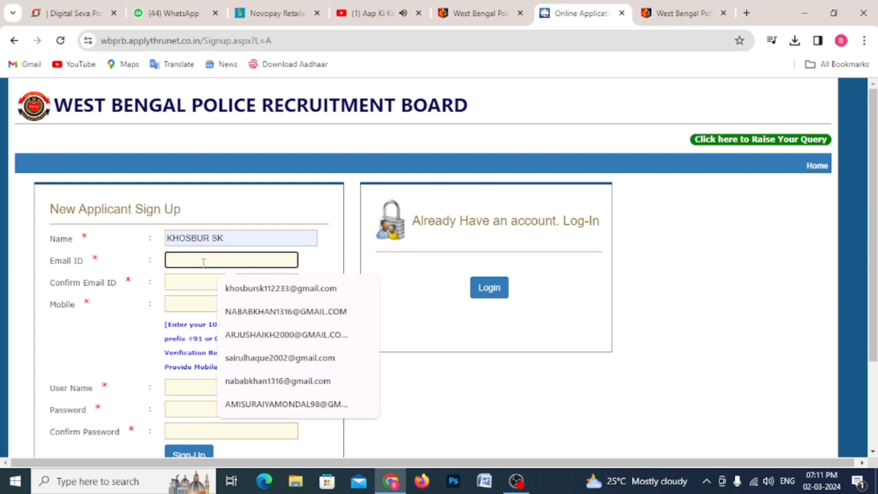
left_click(274, 294)
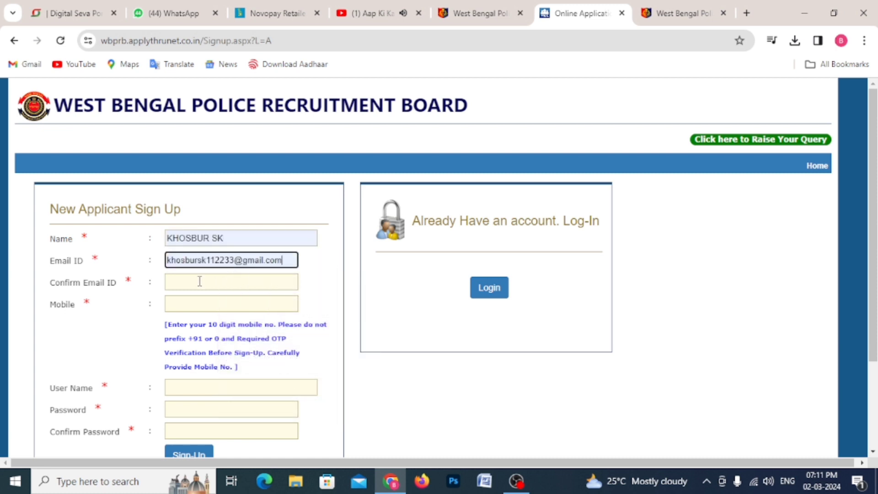
left_click(199, 281)
left_click(283, 310)
left_click(206, 303)
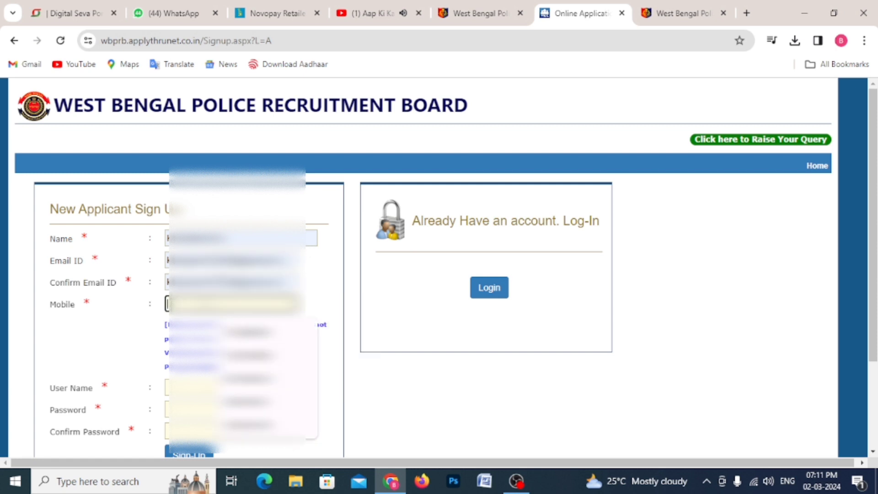
left_click(246, 378)
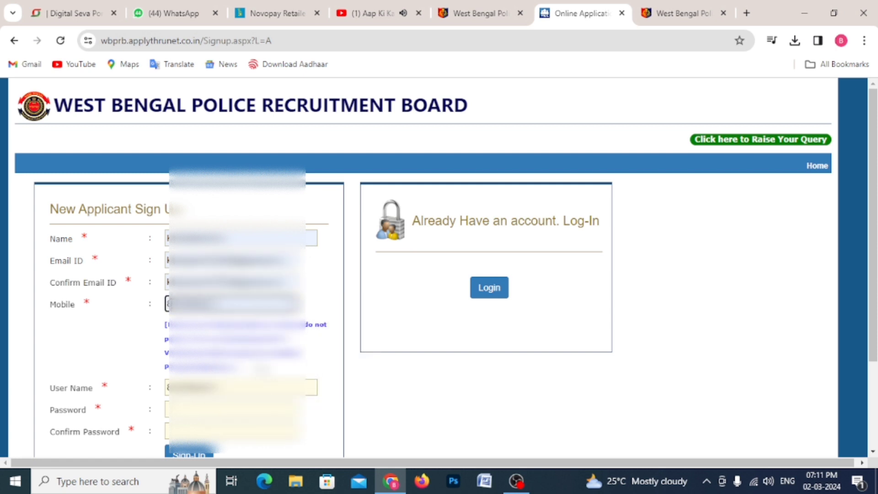
Step: Enter the account password and its confirmation, then submit the sign-up form
scroll(439, 274, "down", 2)
left_click(192, 345)
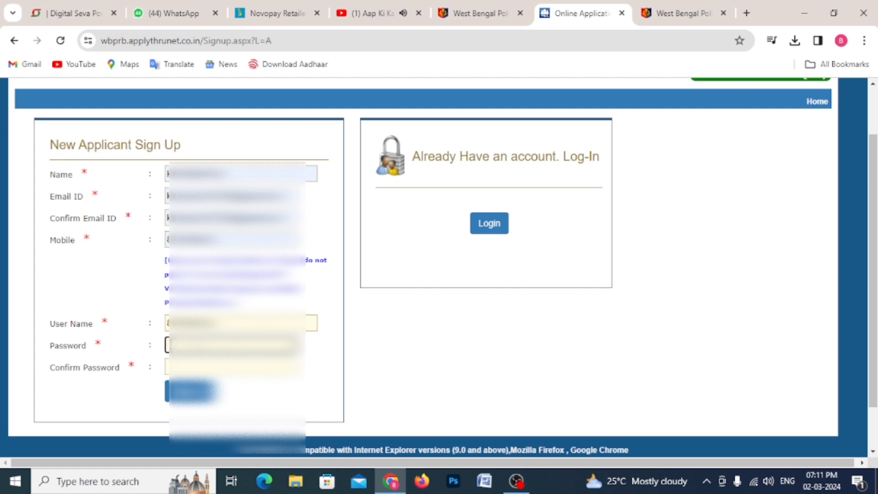
type("a")
left_click(202, 367)
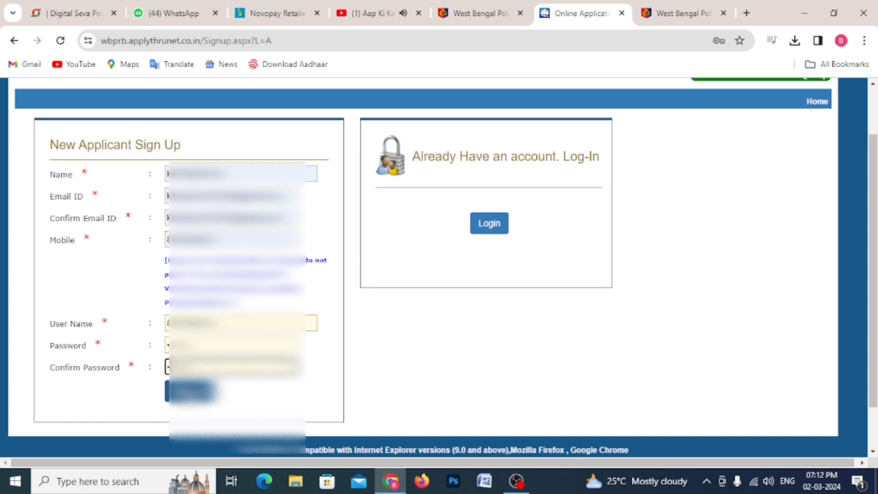
left_click(190, 391)
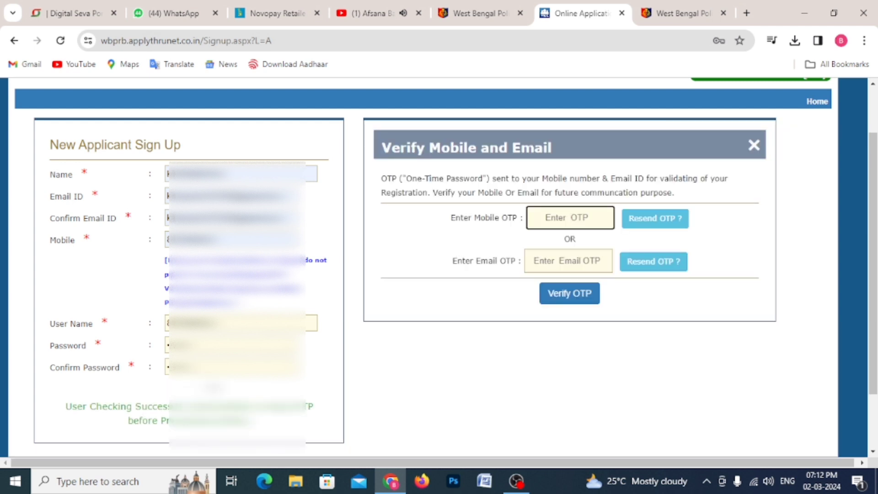
Step: Enter the emailed OTP code, verify it, and complete the registration
left_click(581, 217)
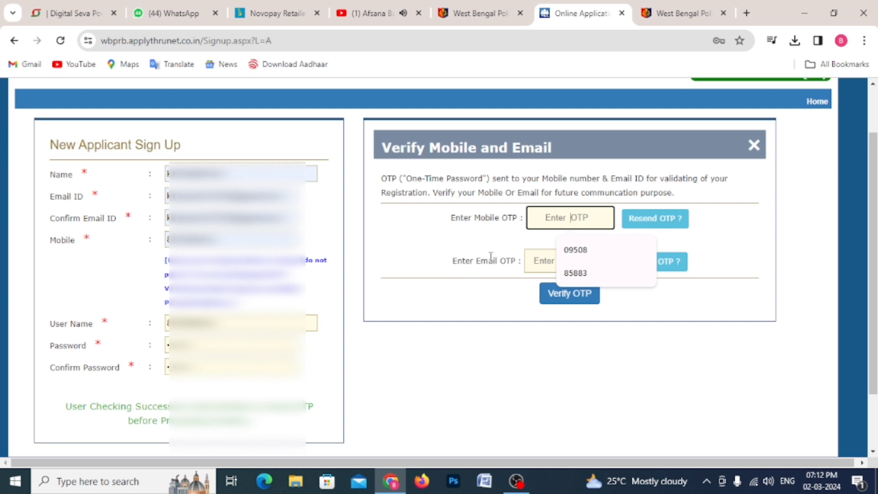
left_click(476, 315)
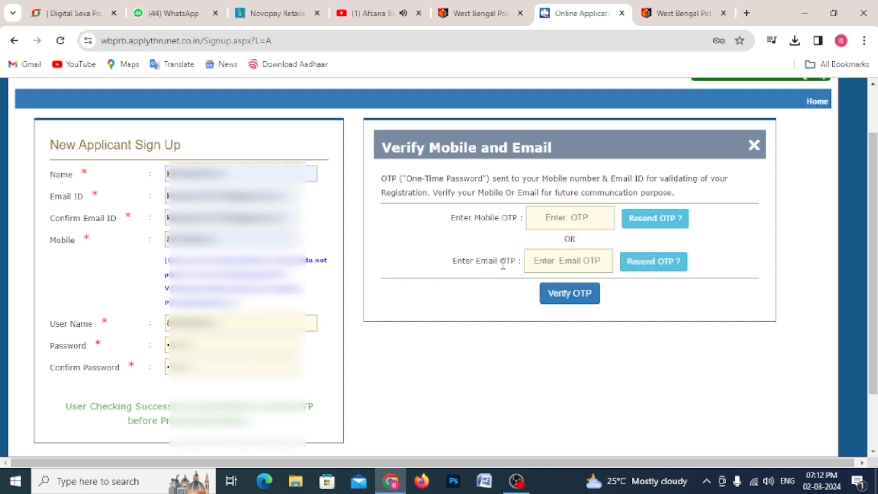
left_click(557, 218)
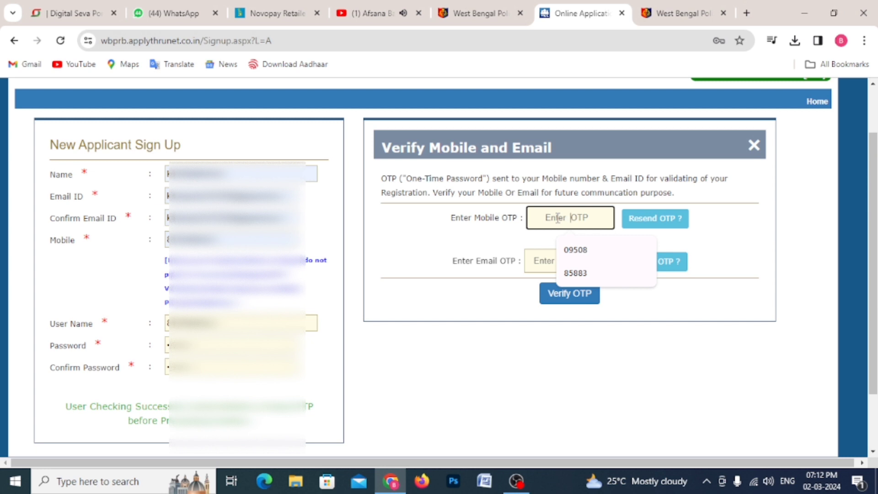
left_click(543, 263)
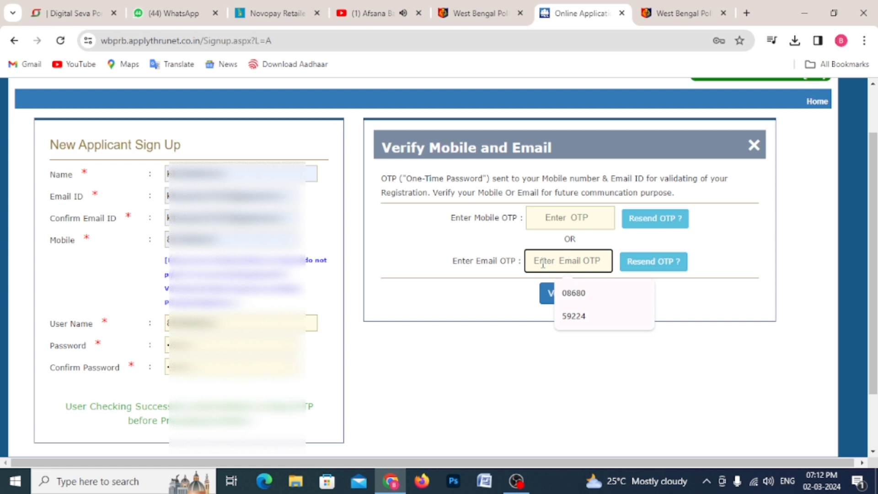
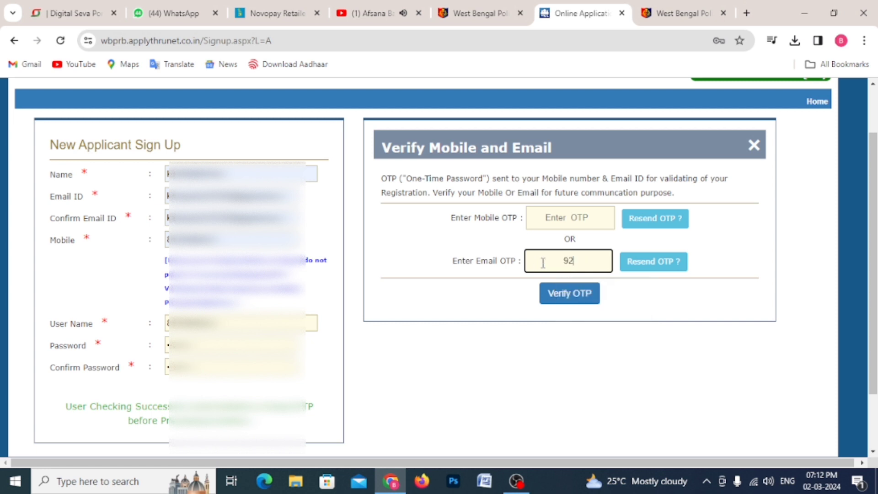
left_click(574, 300)
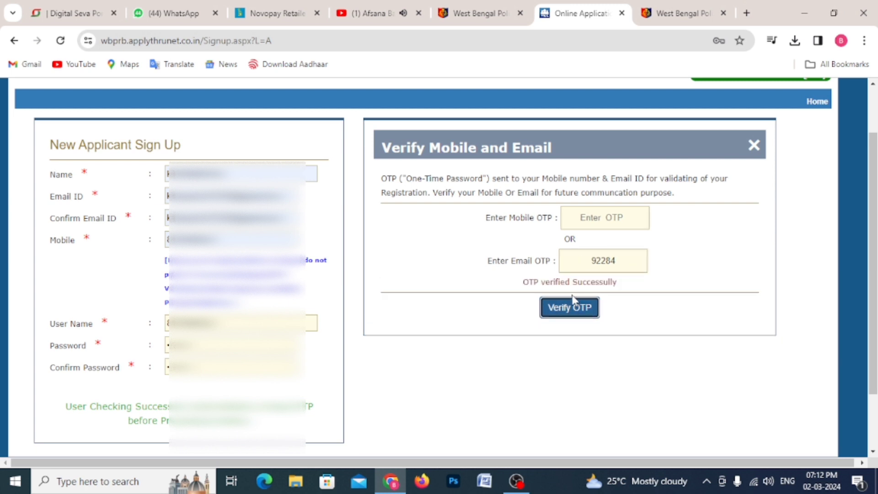
left_click(567, 315)
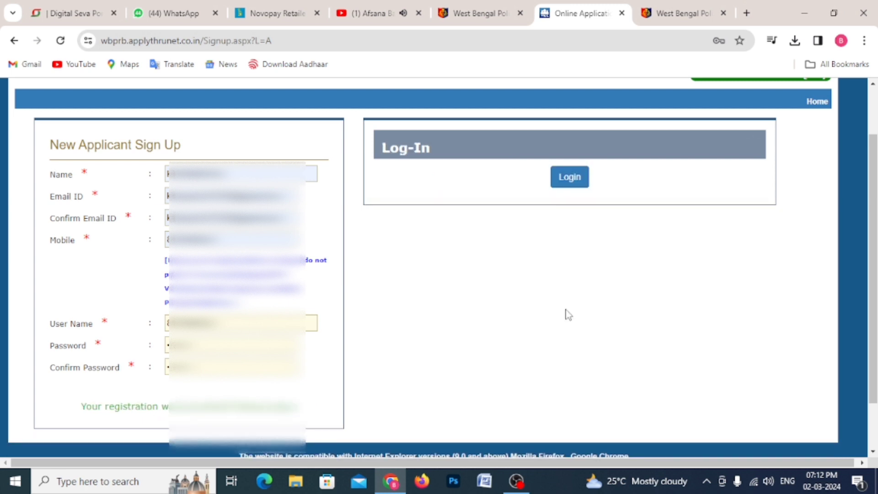
Step: Log in with the new username and password and dismiss the 'Successfully Logged In.' alert
left_click(566, 178)
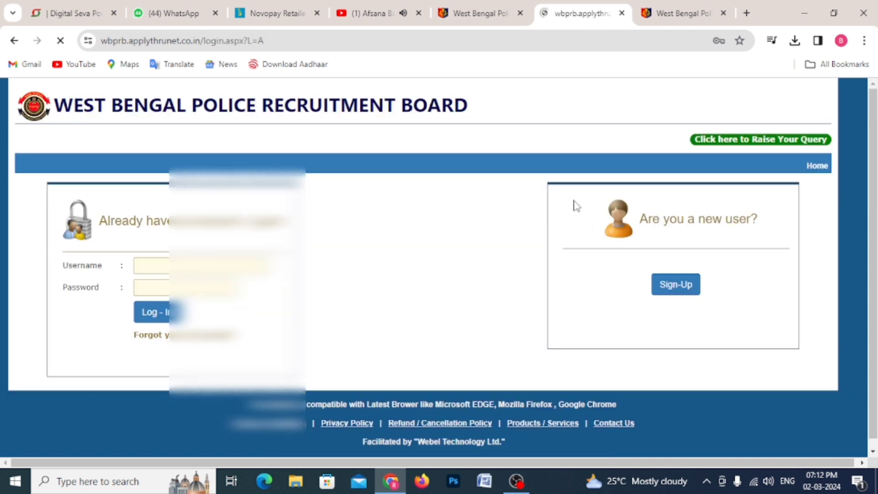
left_click(202, 265)
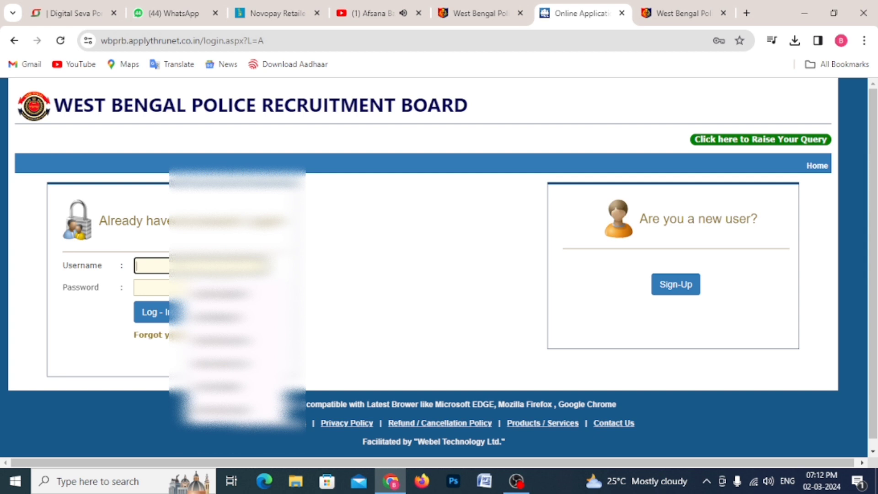
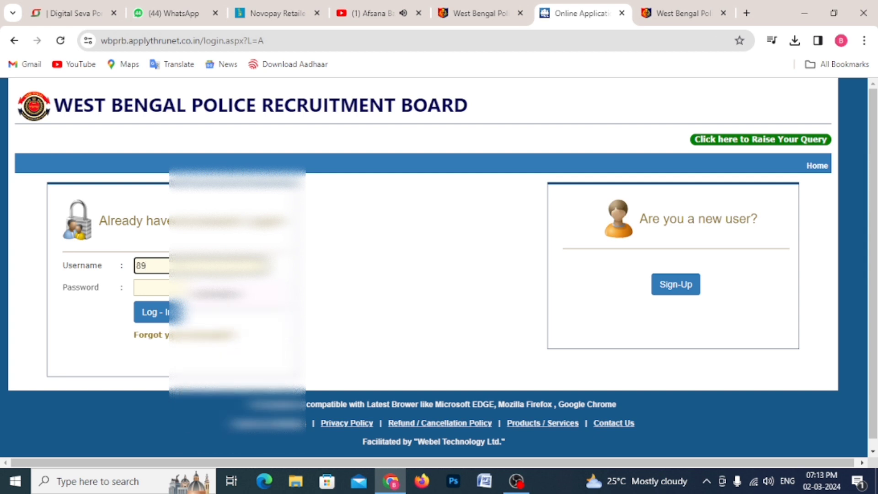
left_click(219, 293)
left_click(156, 289)
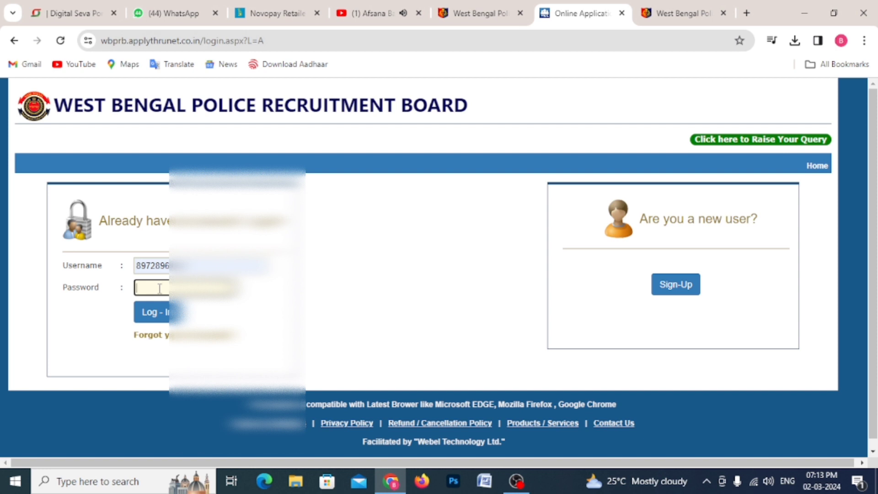
type("•")
left_click(162, 313)
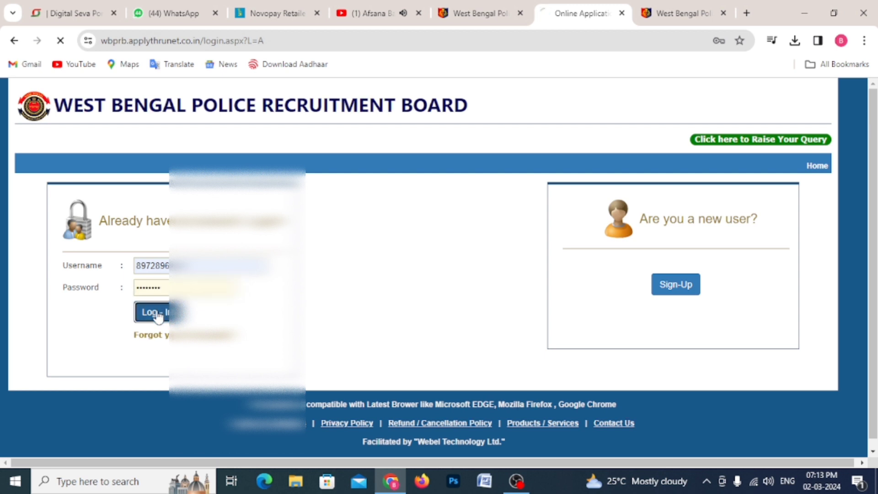
left_click_drag(309, 94, 396, 93)
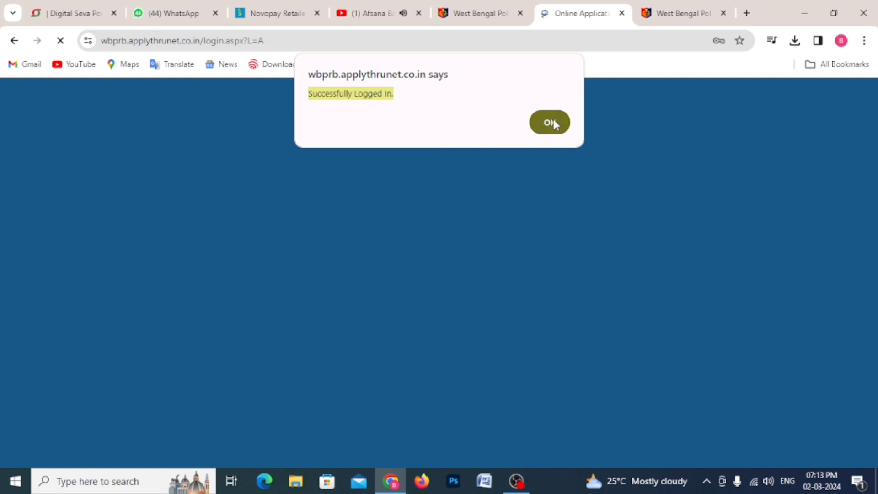
left_click(554, 122)
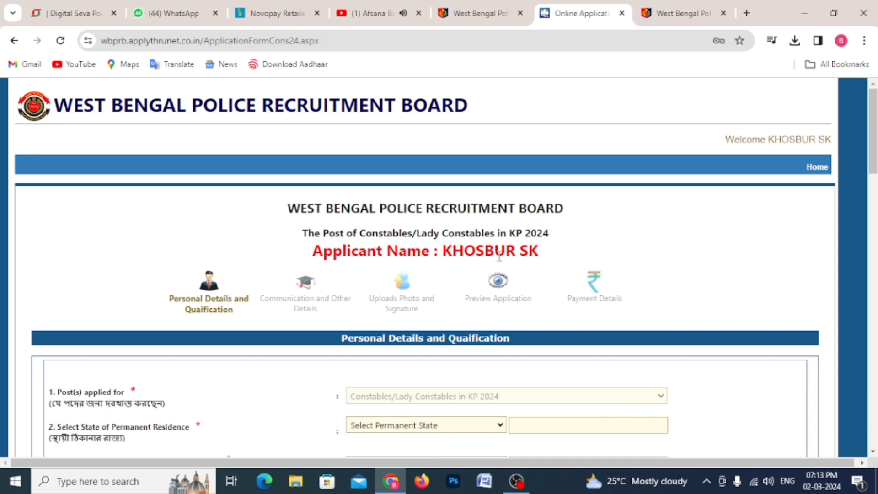
Step: Choose WEST BENGAL as the permanent state in both the state and confirmation dropdowns
scroll(499, 256, "down", 3)
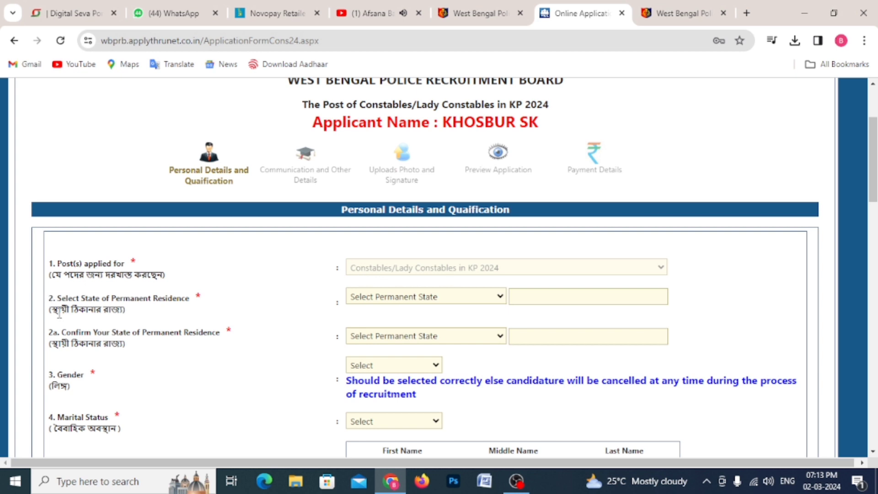
left_click_drag(52, 311, 126, 314)
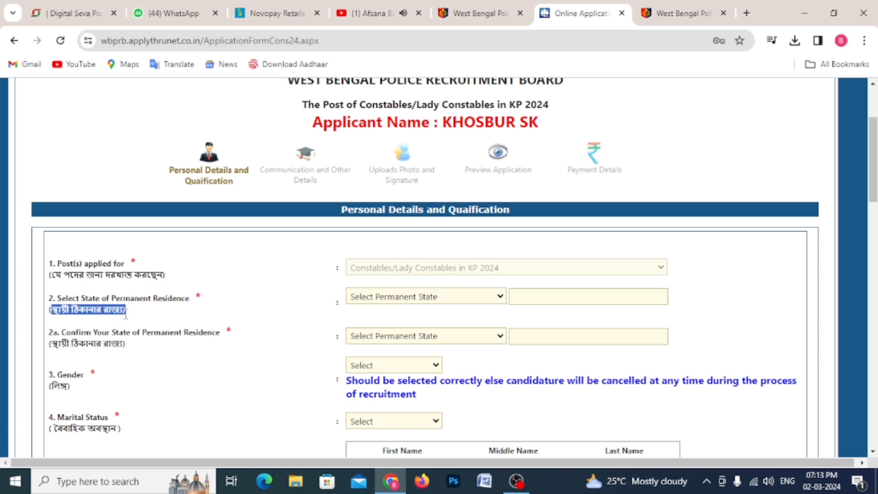
left_click(389, 301)
scroll(380, 228, "down", 5)
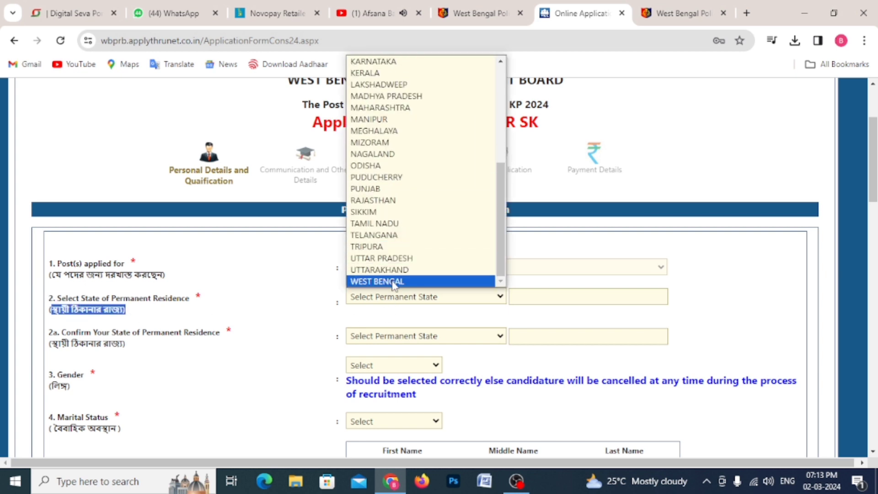
left_click(389, 281)
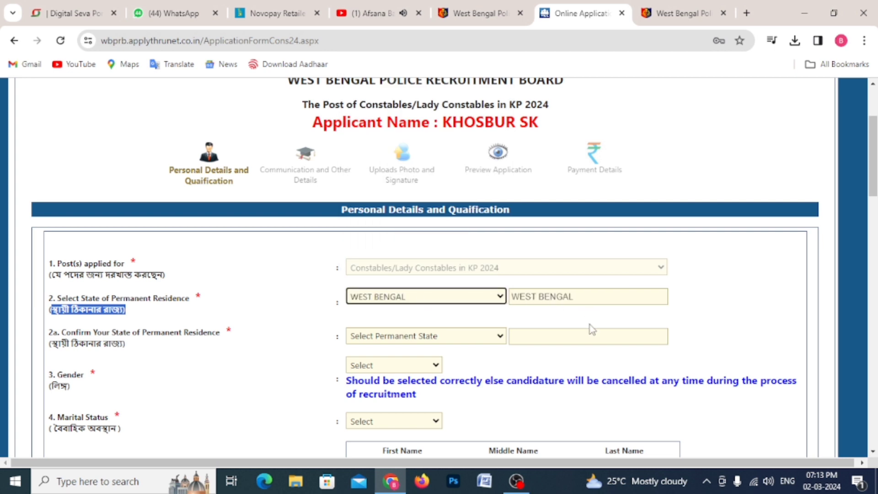
left_click(156, 355)
left_click_drag(51, 344, 122, 348)
left_click(209, 360)
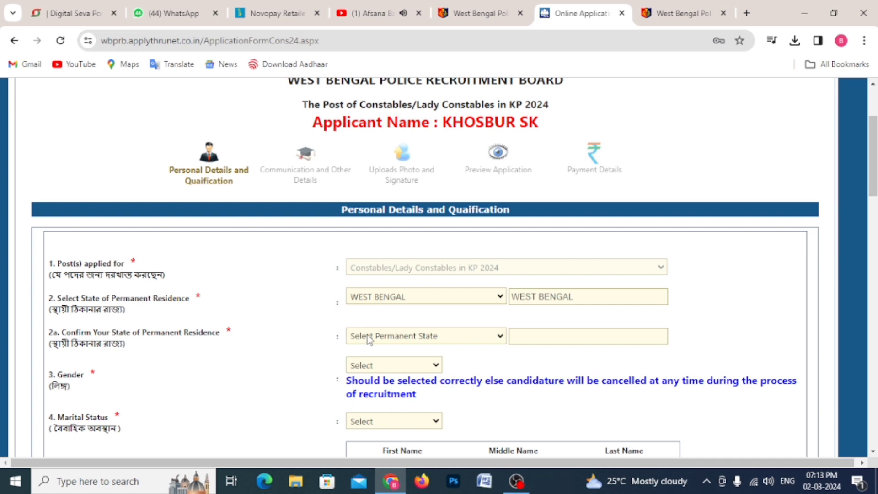
left_click(369, 340)
scroll(403, 269, "down", 5)
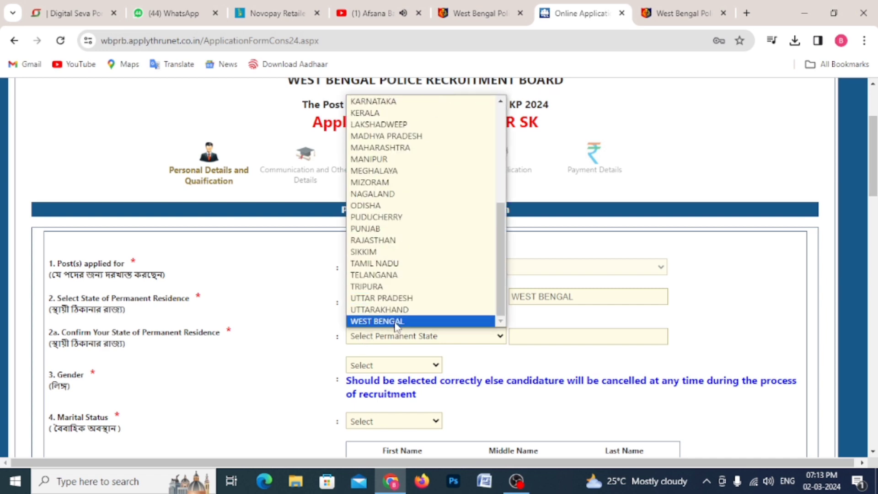
left_click(402, 319)
Step: Set Gender to Male and Marital Status to Married
scroll(803, 254, "down", 4)
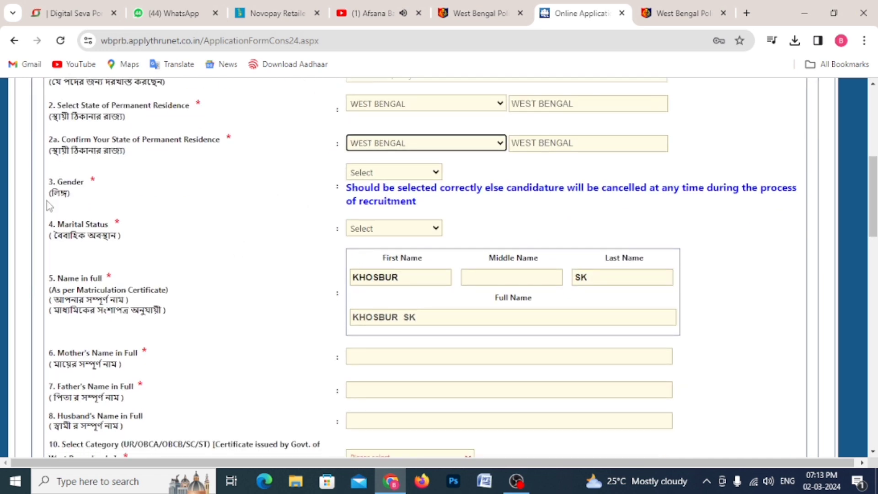
left_click_drag(48, 198, 72, 206)
left_click(229, 206)
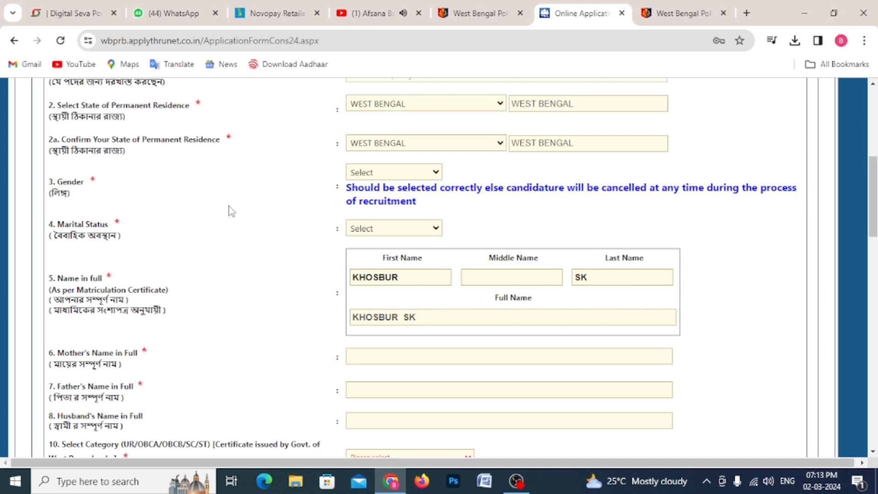
left_click(361, 173)
left_click(388, 198)
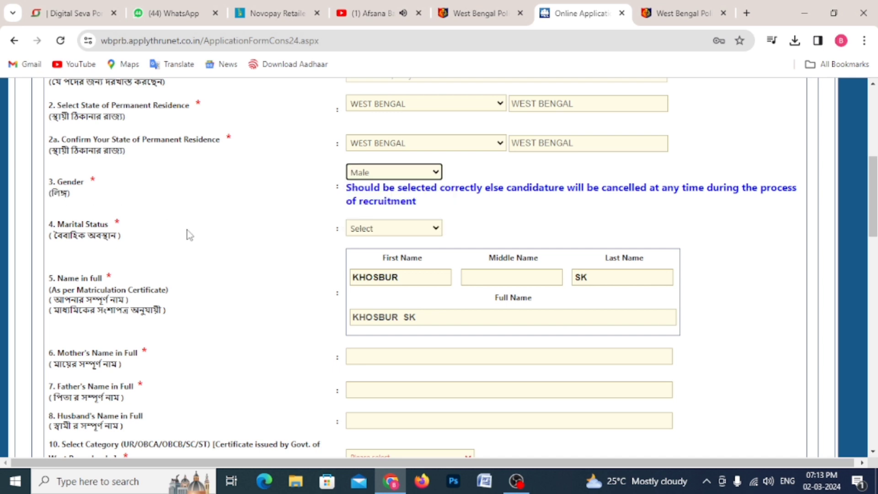
left_click(362, 228)
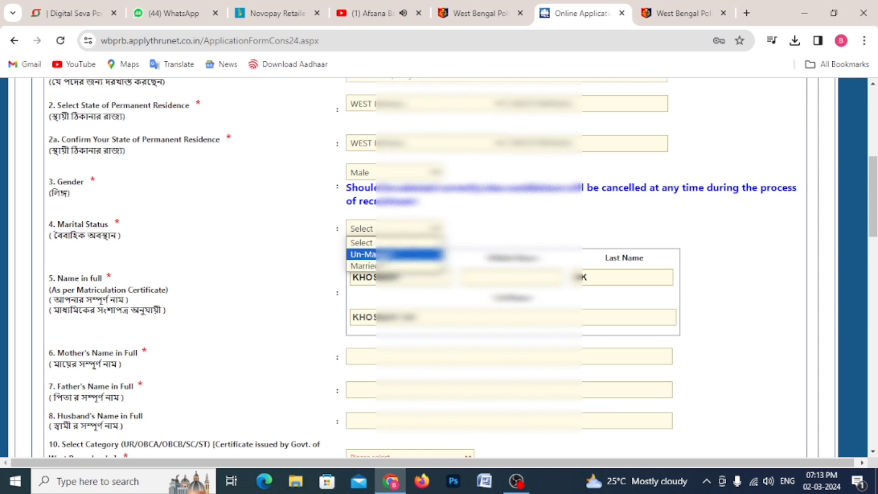
key("Down")
key("Return")
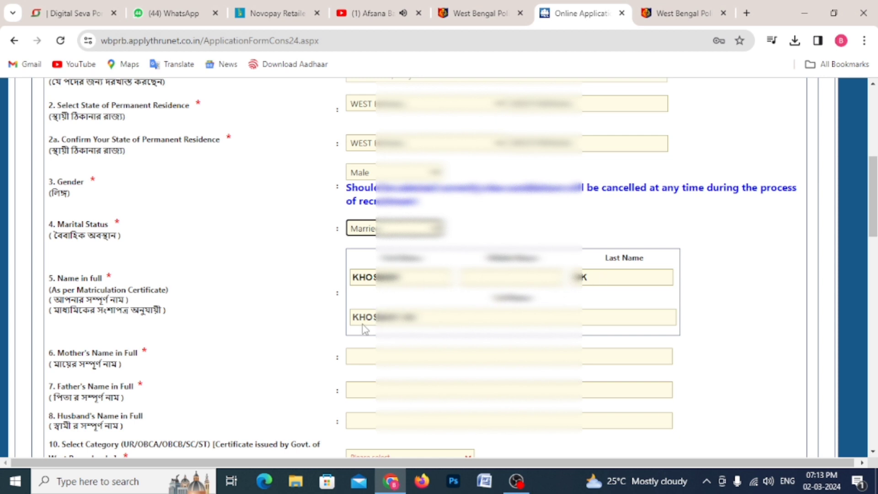
scroll(194, 312, "down", 2)
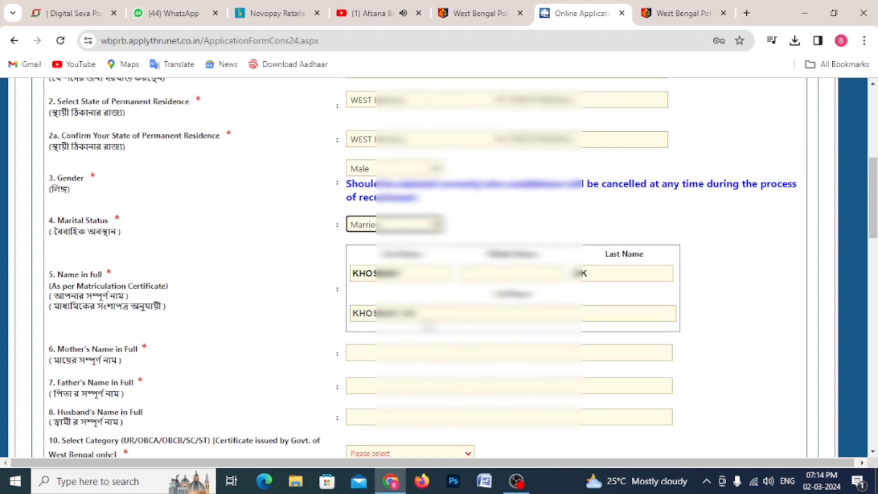
Step: Fill the mother's and father's full names from saved autofill entries
left_click(411, 293)
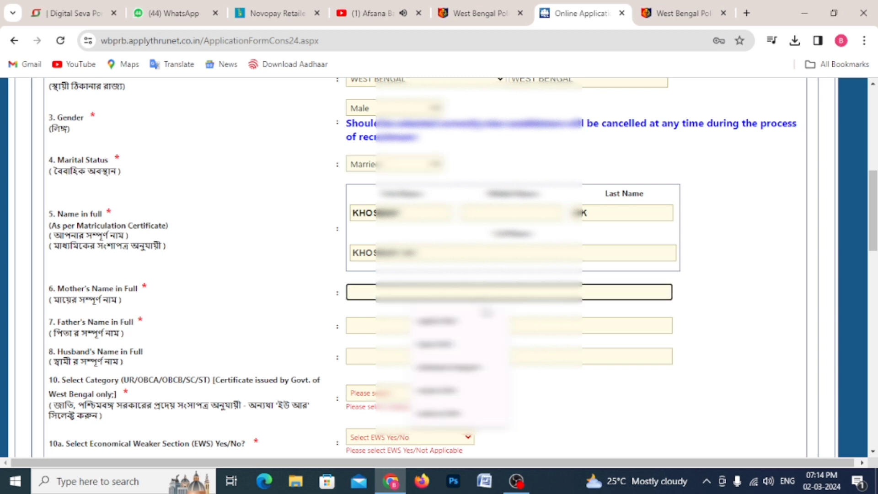
left_click(436, 344)
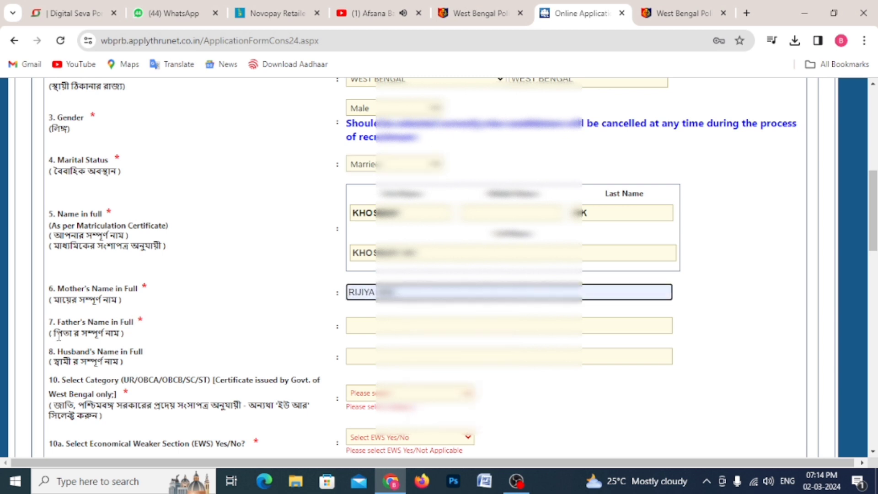
left_click(383, 327)
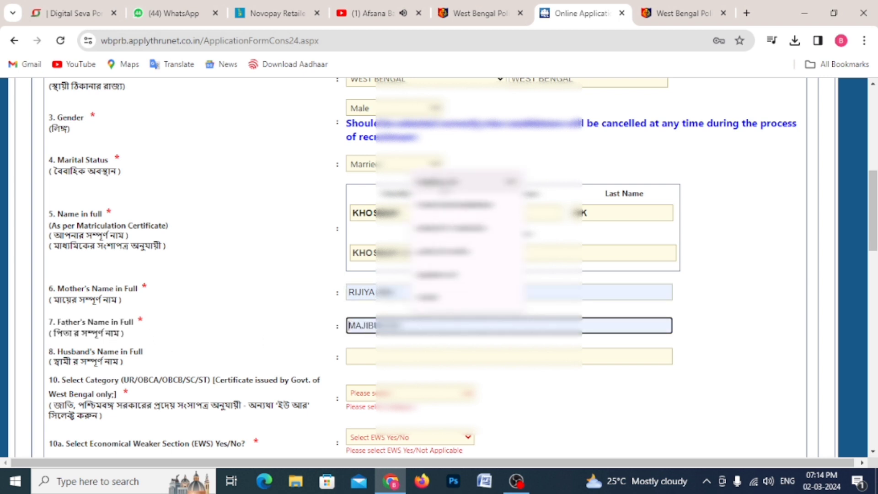
left_click(439, 182)
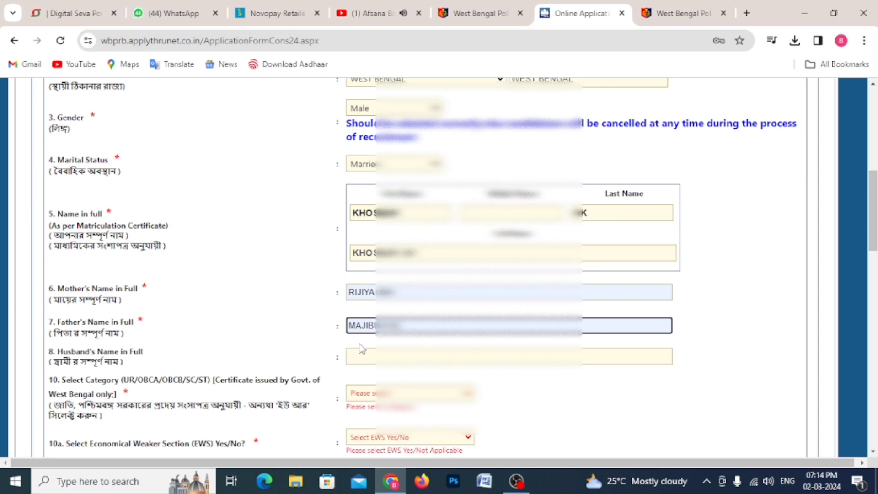
Step: Set the applicant's category to OBC-A
scroll(255, 370, "down", 1)
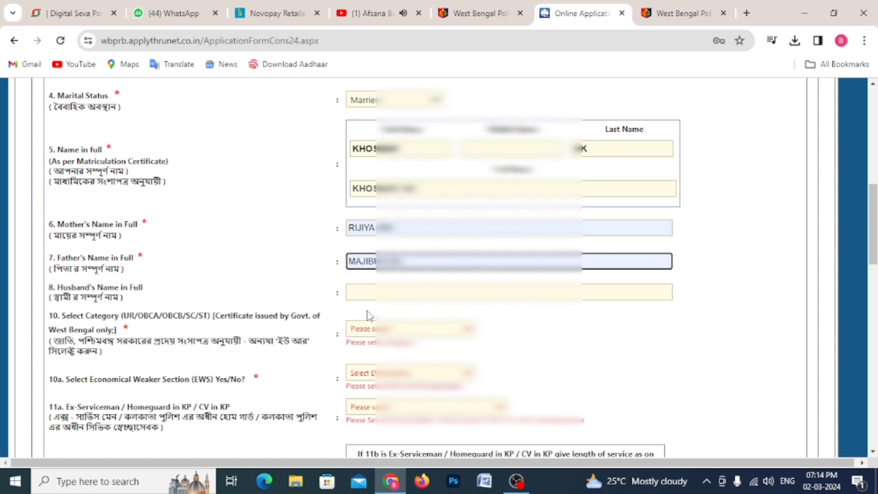
left_click(373, 329)
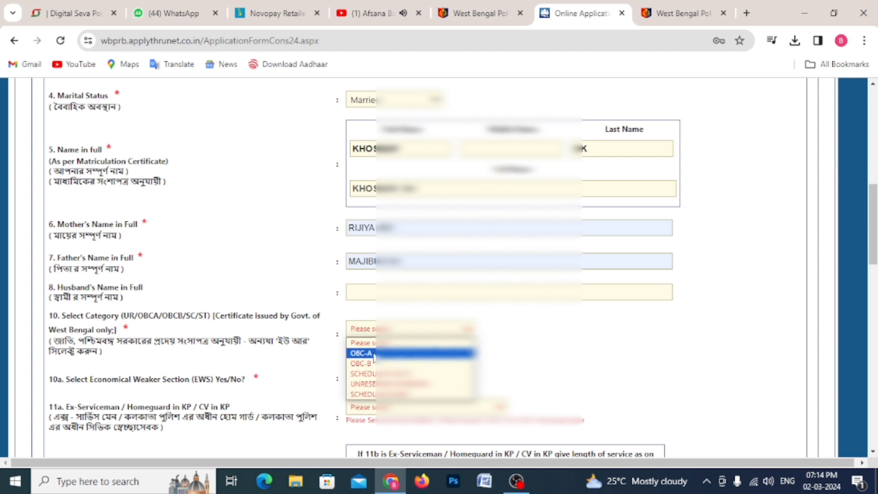
key("Escape")
scroll(530, 317, "down", 1)
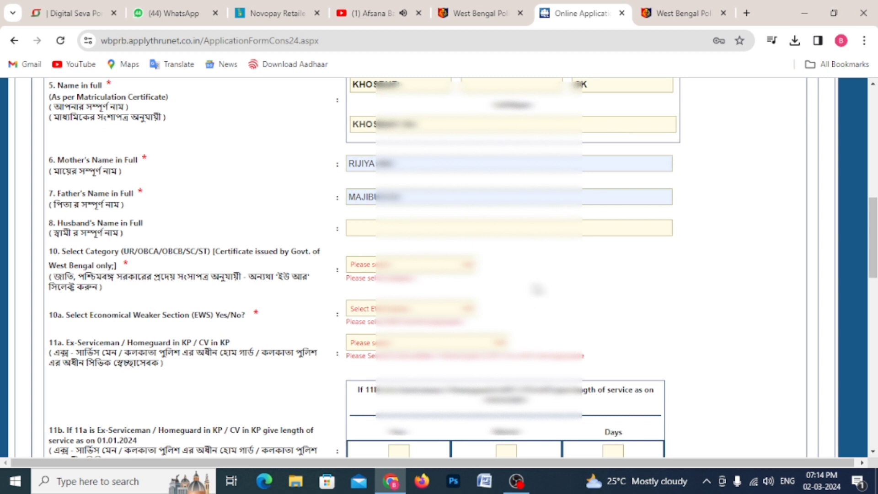
left_click(581, 287)
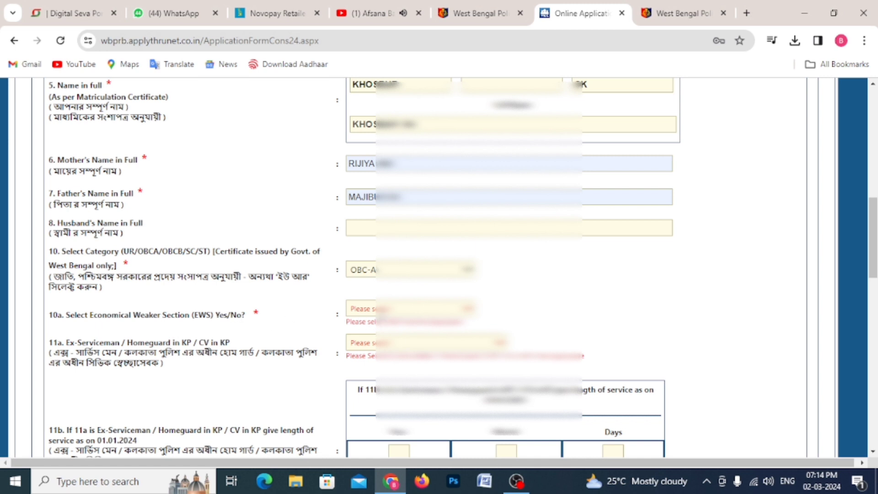
Step: Set the 10a EWS and 11a Ex-Serviceman/Homeguard in KP dropdowns to Not Applicable
left_click(380, 311)
left_click(365, 333)
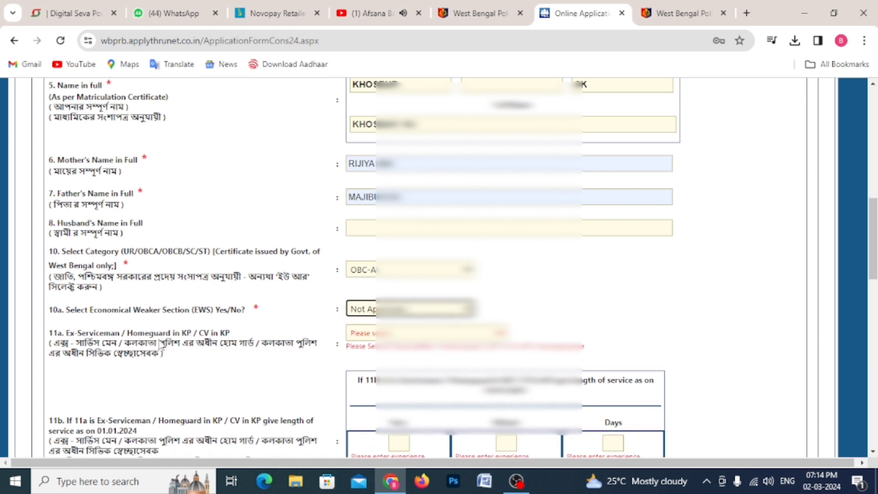
left_click(374, 336)
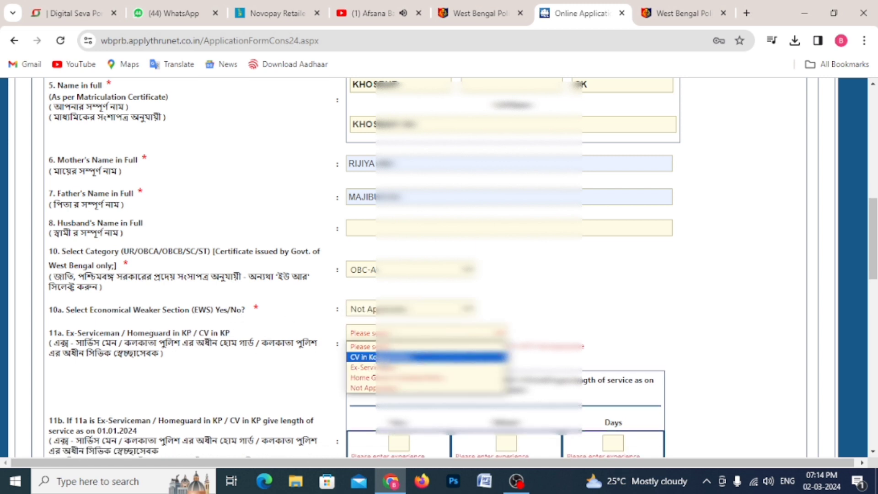
left_click(374, 348)
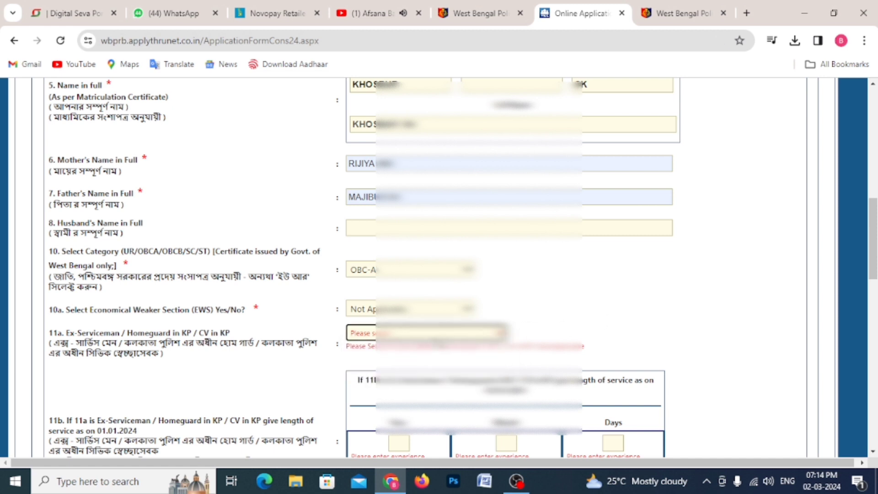
left_click(434, 336)
left_click(363, 388)
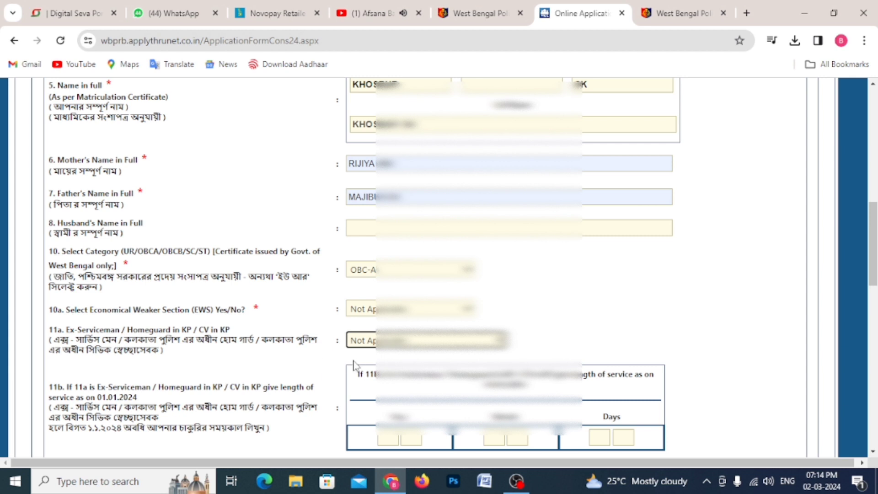
scroll(528, 330, "down", 1)
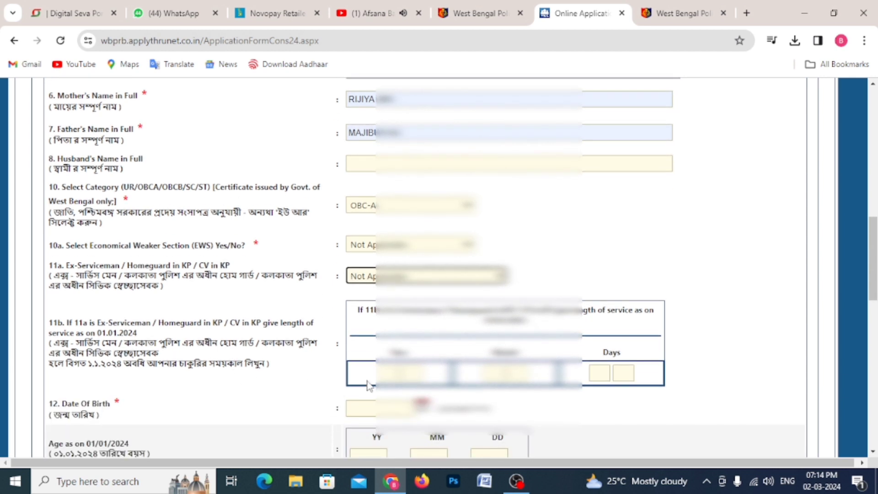
left_click(392, 377)
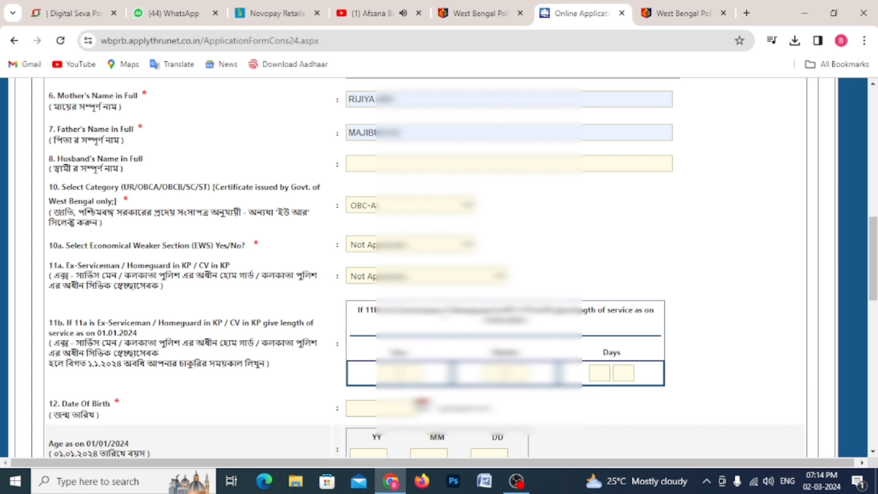
scroll(271, 353, "down", 1)
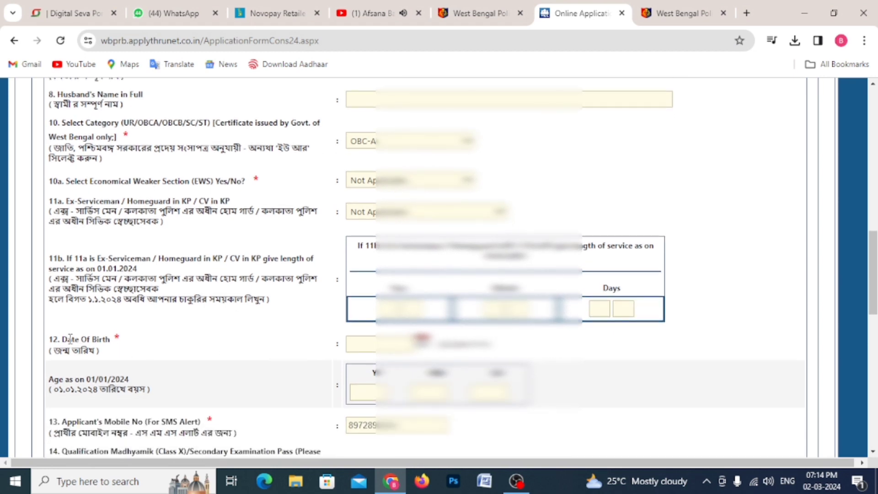
Step: Pick the date of birth in the calendar so the applicant's age is 25
left_click_drag(51, 339, 96, 350)
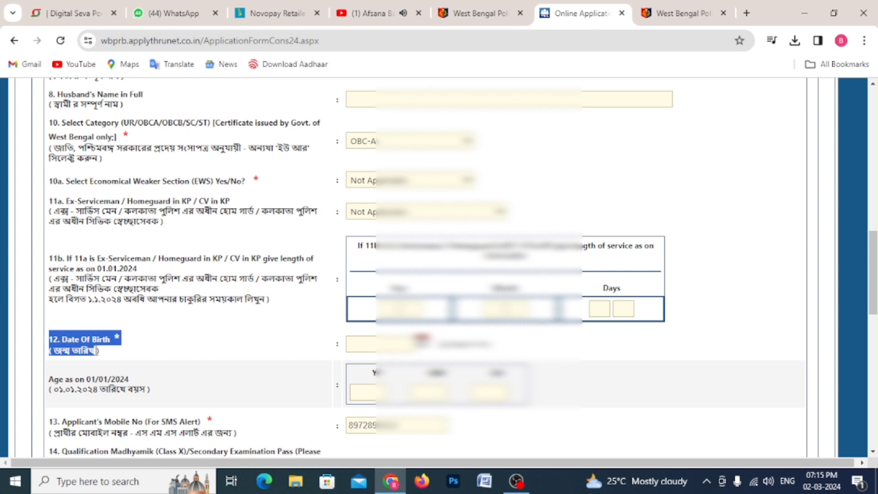
left_click(309, 348)
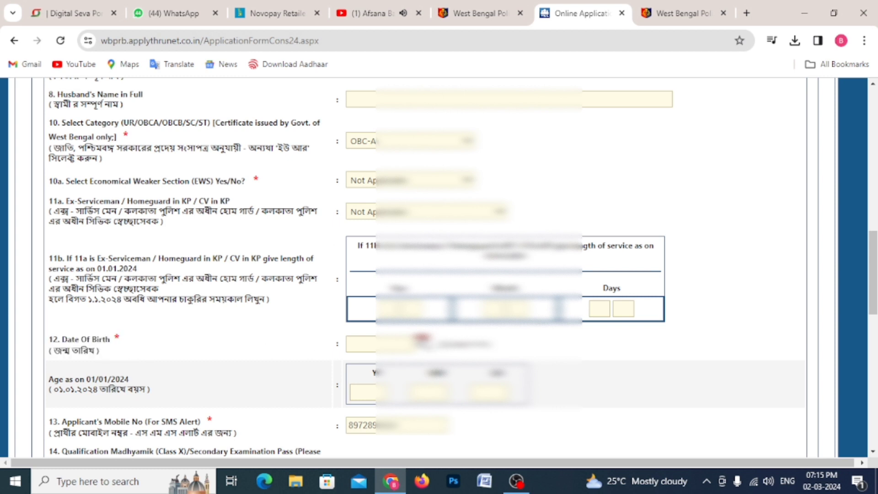
left_click(384, 344)
left_click(450, 203)
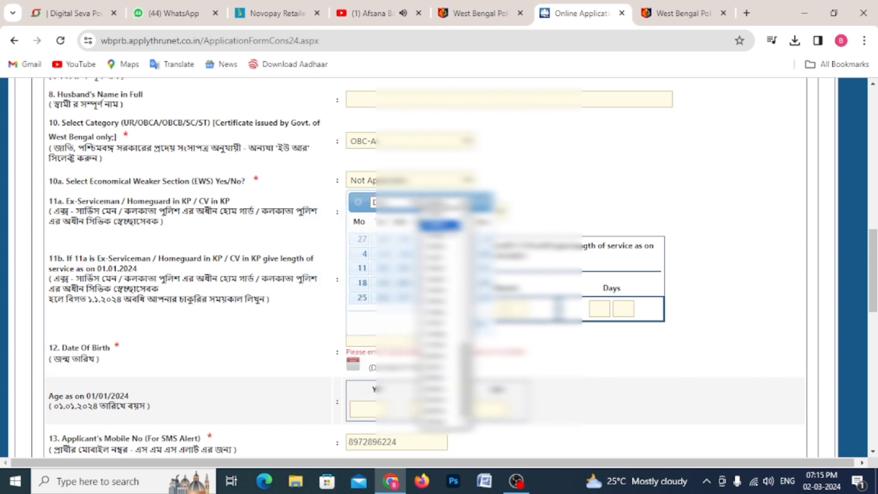
left_click(443, 337)
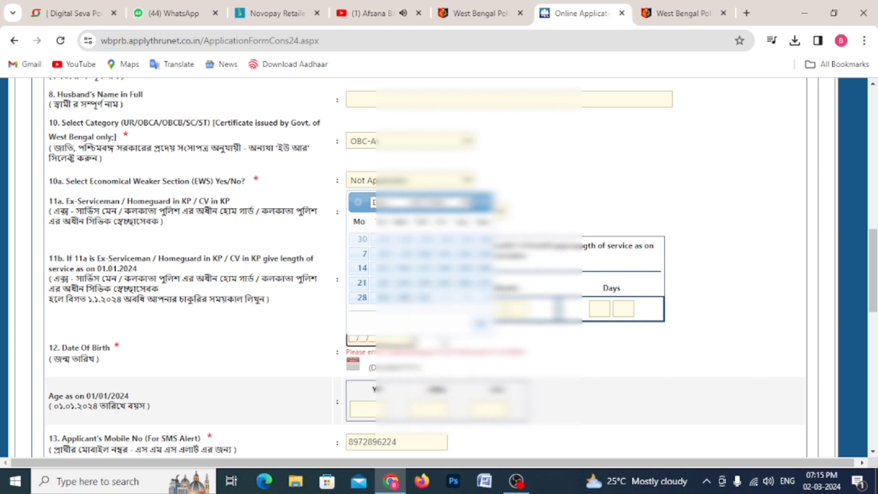
left_click(398, 205)
left_click(396, 224)
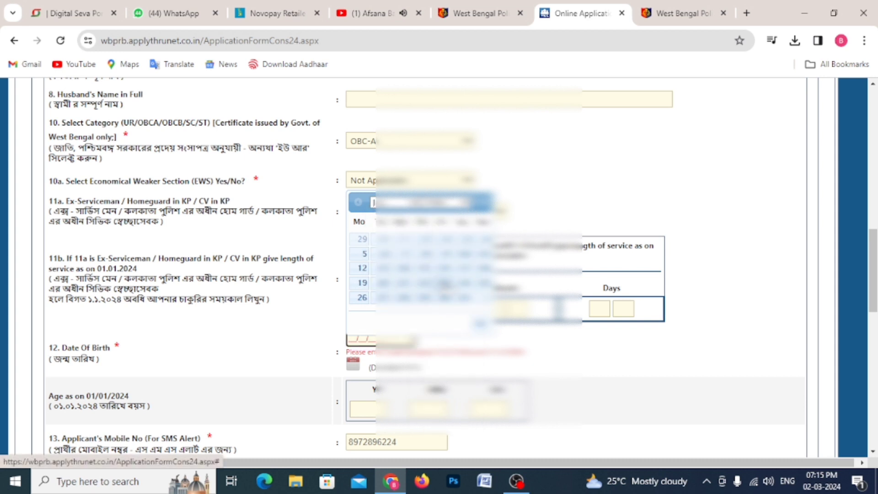
left_click(444, 283)
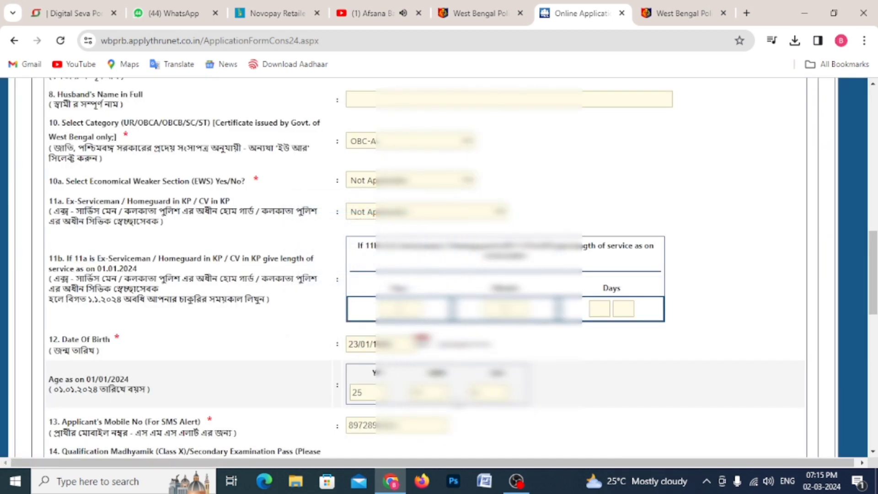
Step: Tick Yes for having passed Madhyamik (Class X)
scroll(525, 365, "down", 1)
scroll(526, 365, "down", 1)
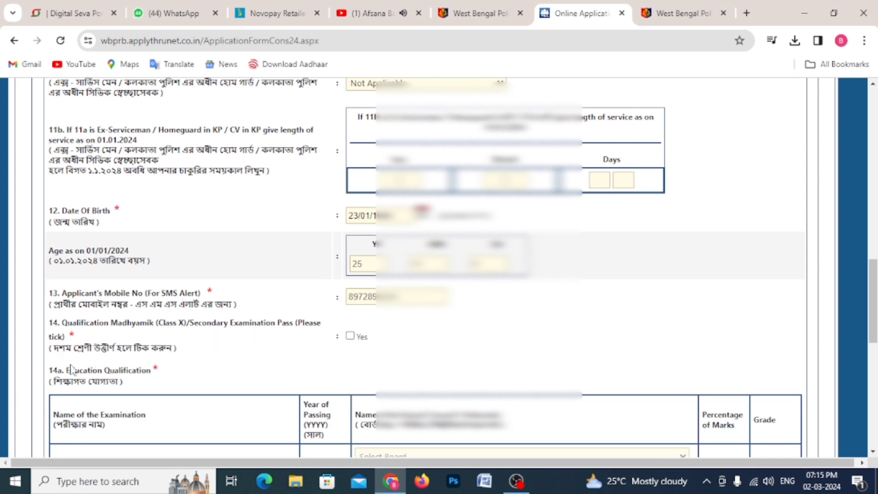
left_click(350, 337)
Step: Set the Madhyamik passing year to 2015 and the board to West Bengal Board of Secondary Education
scroll(320, 338, "down", 2)
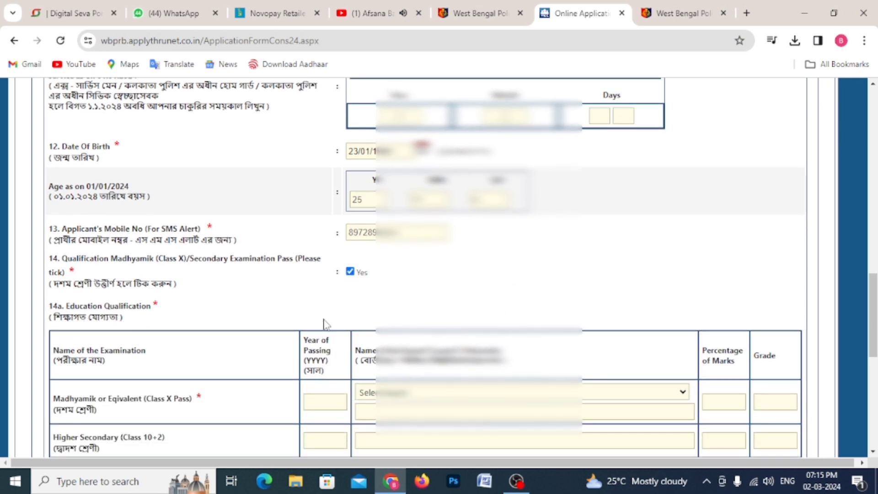
scroll(348, 331, "down", 2)
left_click(457, 328)
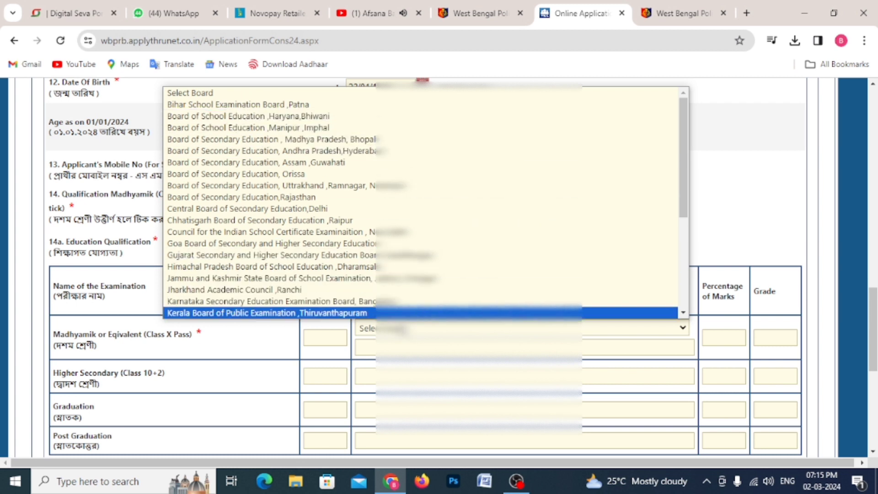
left_click(316, 339)
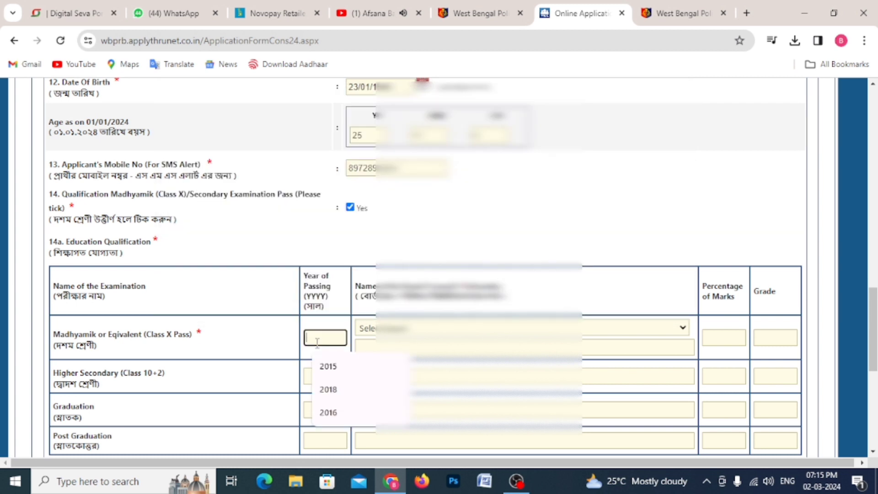
left_click(328, 366)
left_click(374, 336)
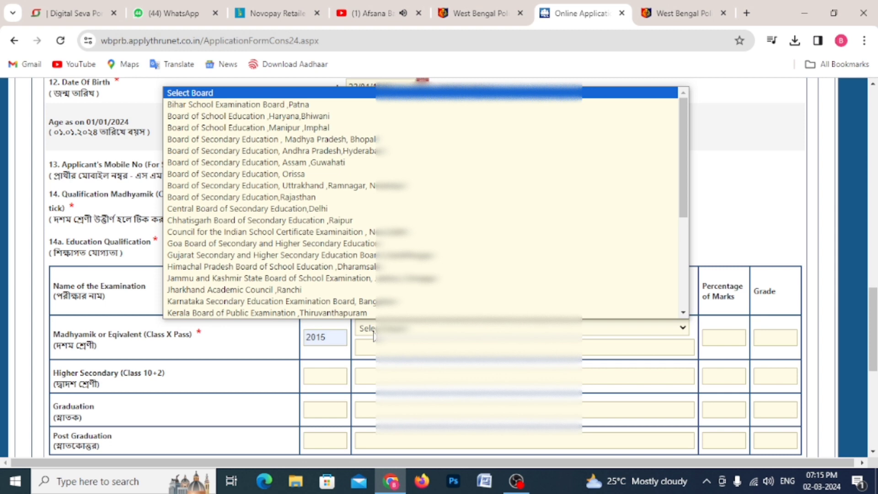
key("w")
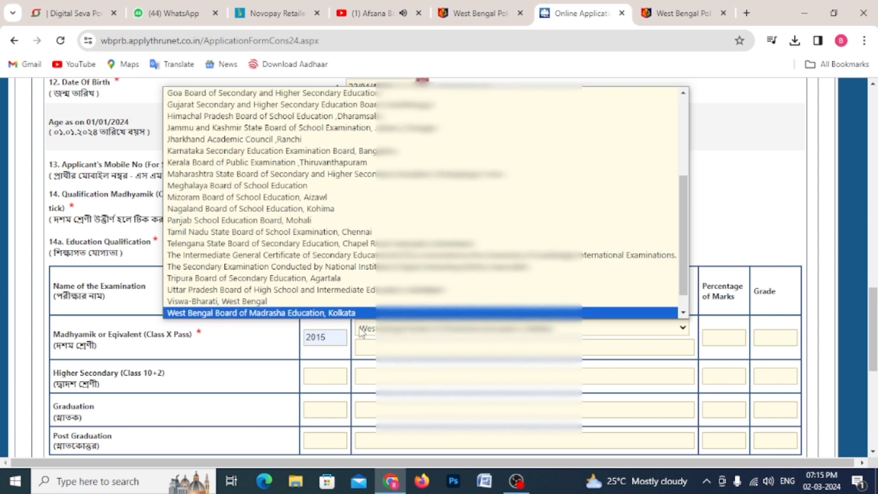
key("w")
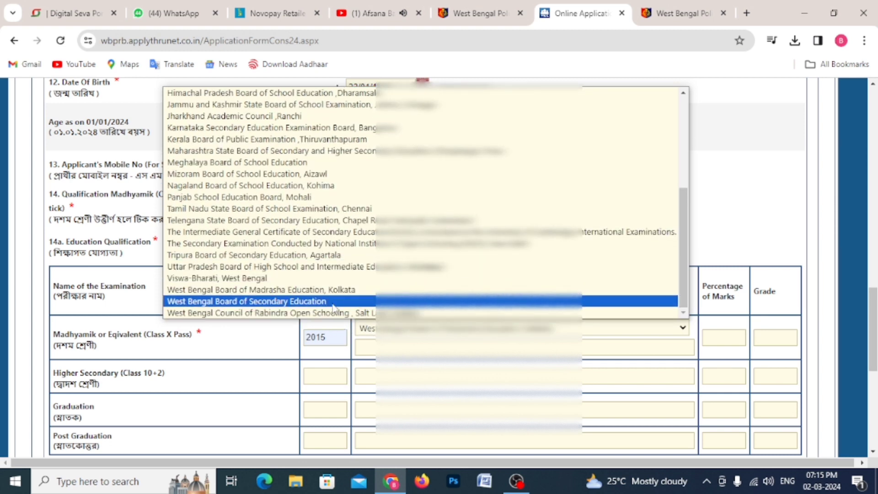
left_click(351, 306)
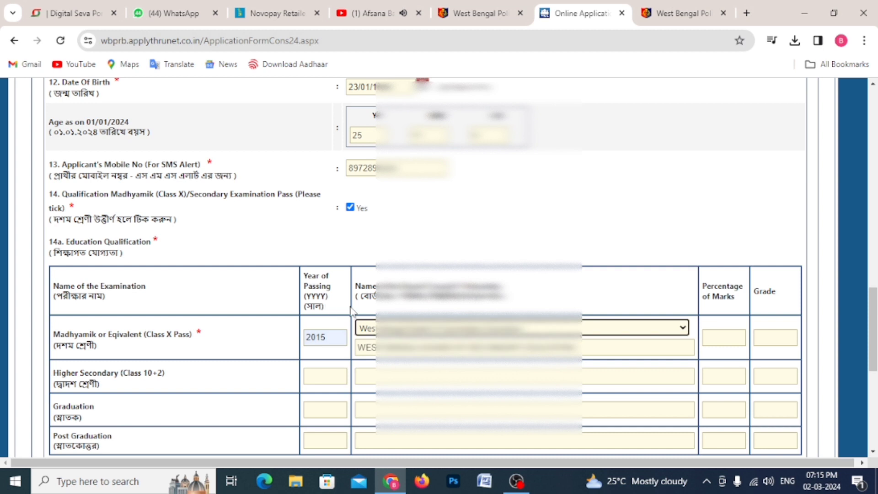
Step: Enter 42.85 percentage of marks and grade B for Madhyamik
left_click(723, 339)
left_click(730, 366)
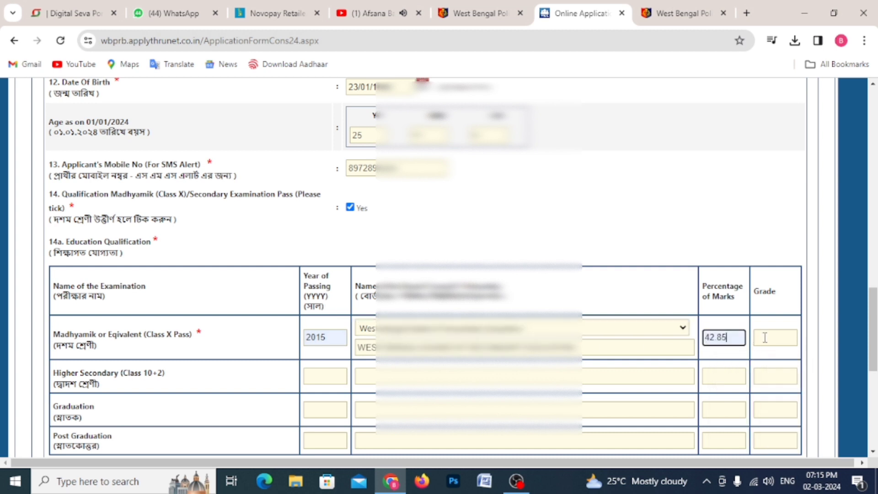
left_click(768, 337)
left_click(776, 389)
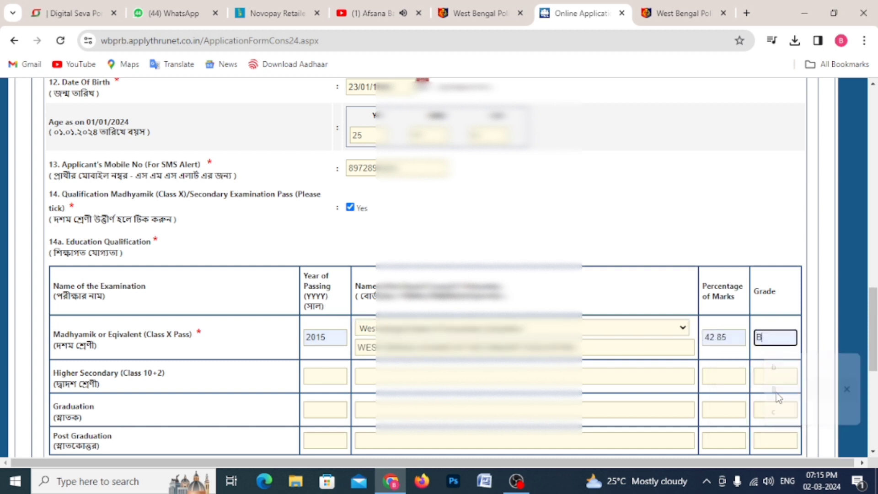
scroll(362, 346, "down", 2)
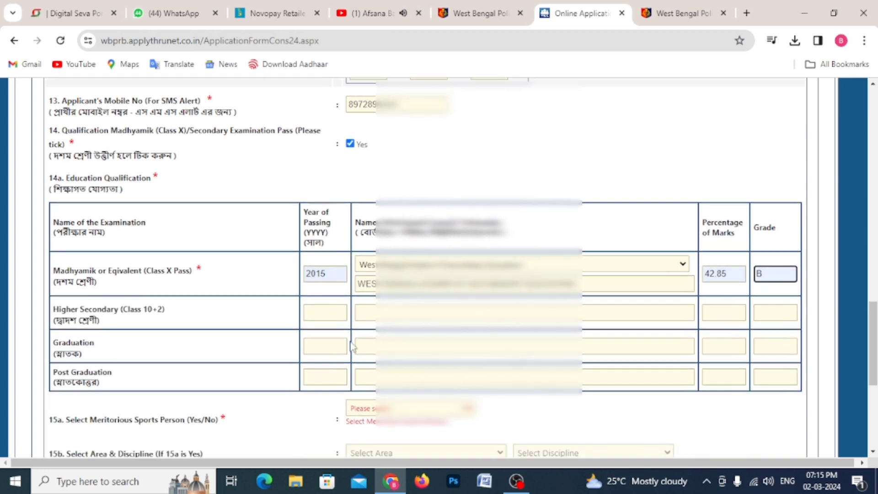
Step: Fill Higher Secondary with year 2017, the saved W.B. board, 55.40 percent and grade B
left_click(318, 313)
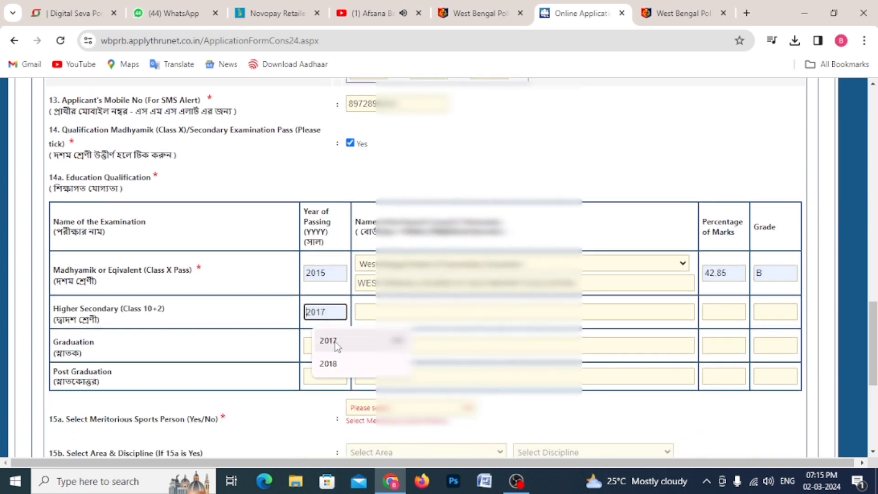
left_click(335, 343)
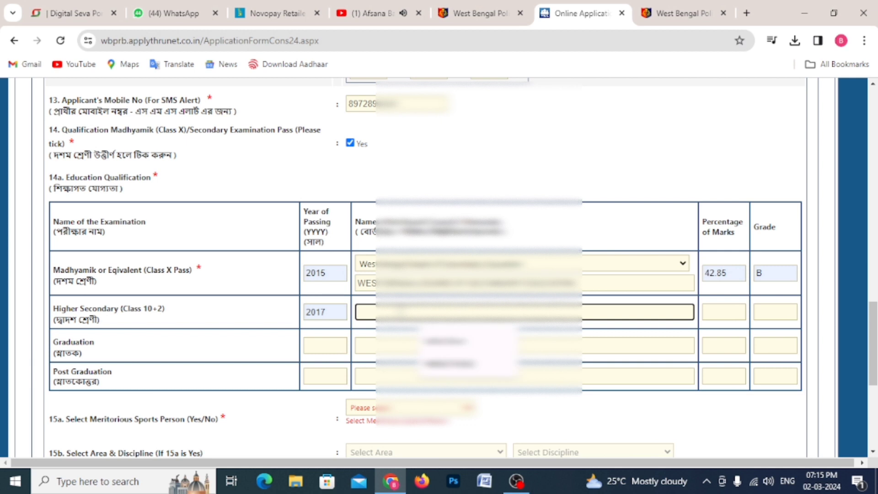
key("Down")
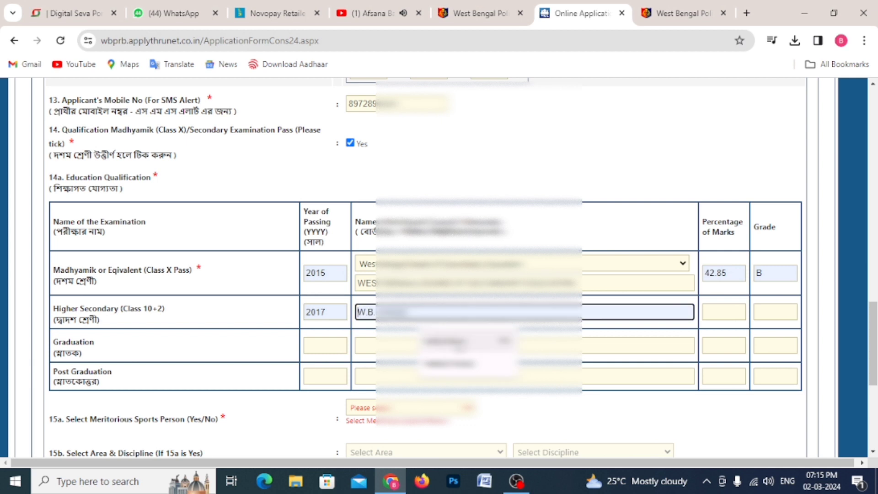
left_click(720, 310)
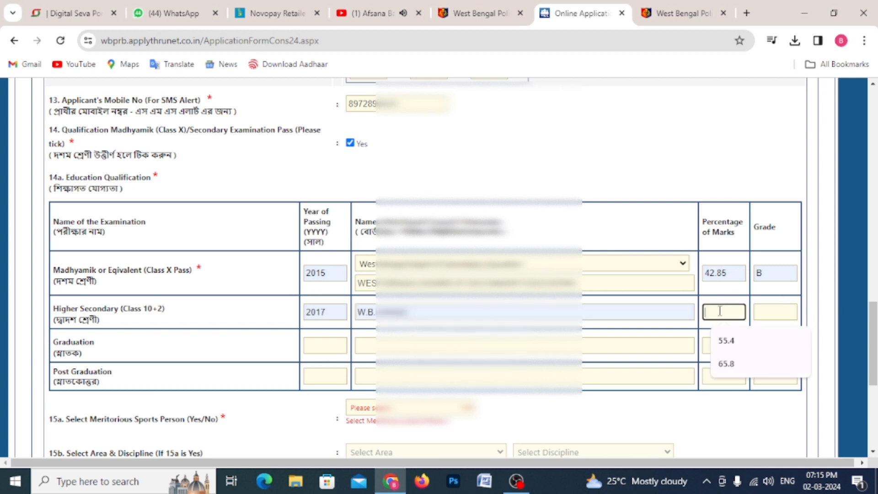
left_click(733, 343)
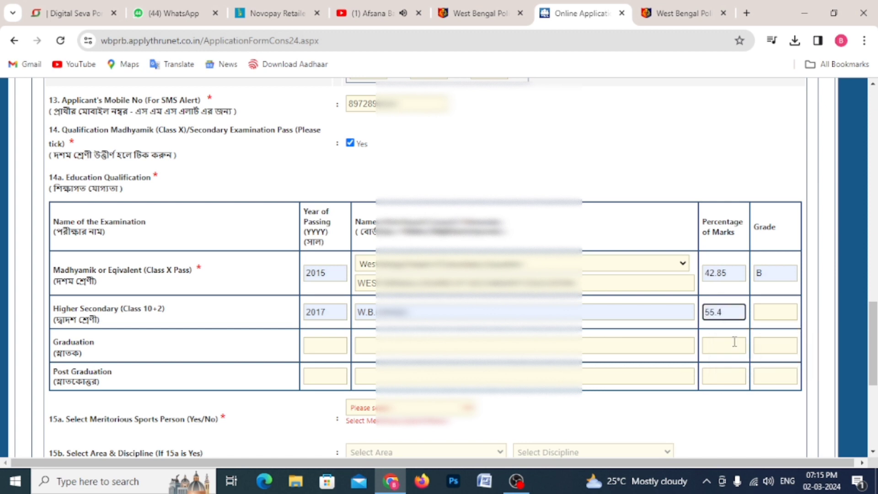
left_click(771, 314)
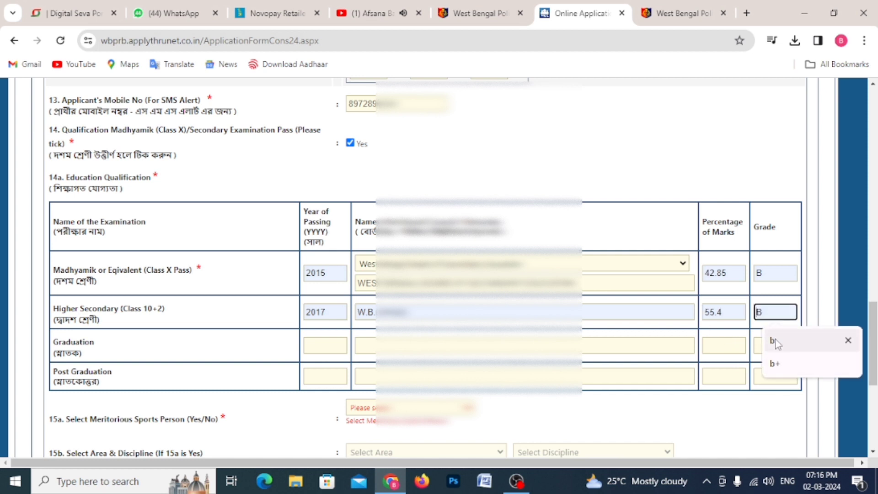
left_click(776, 339)
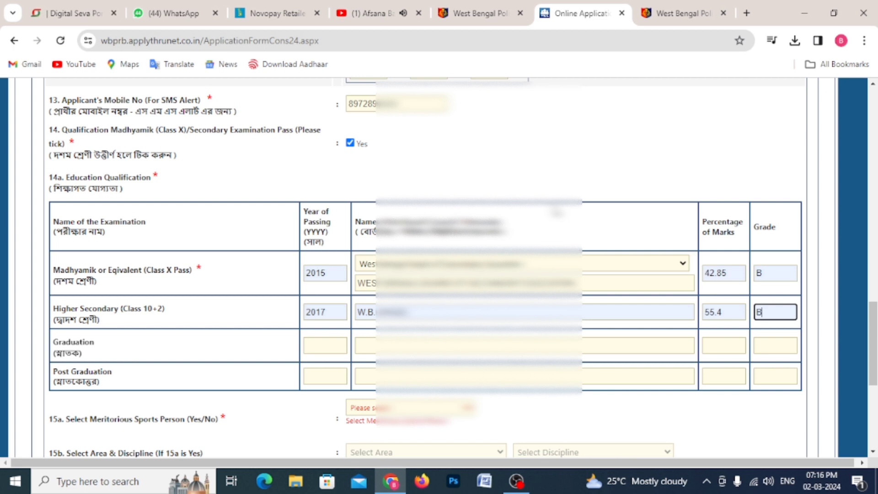
left_click(731, 314)
type("0")
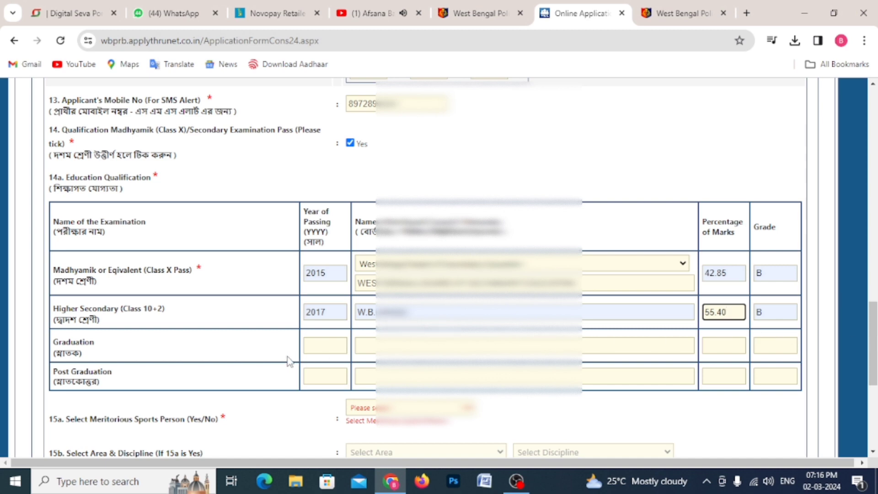
scroll(288, 361, "down", 3)
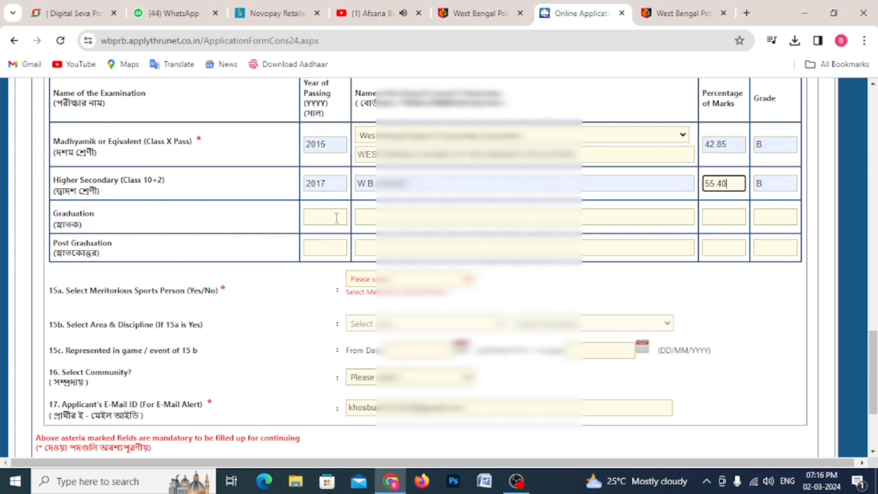
Step: Fill Graduation with year 2021, the saved university name and 61.27 percent
left_click(337, 217)
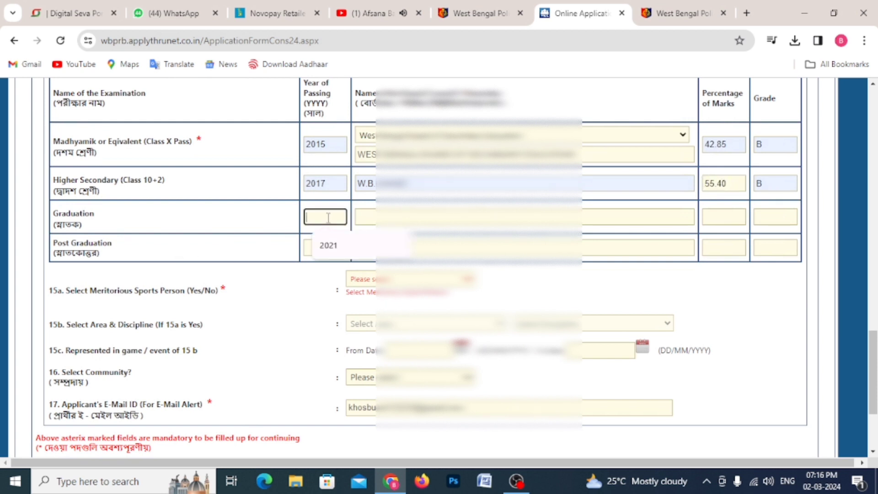
left_click(343, 250)
left_click(402, 217)
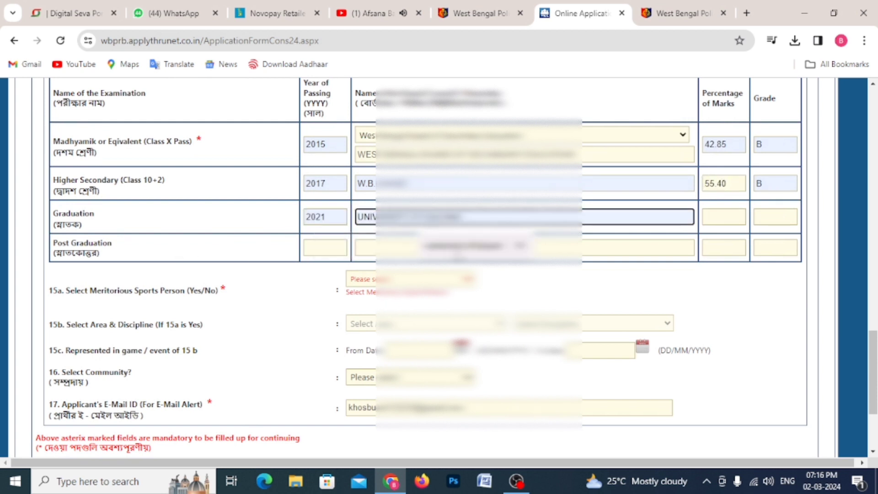
left_click(459, 254)
left_click(727, 218)
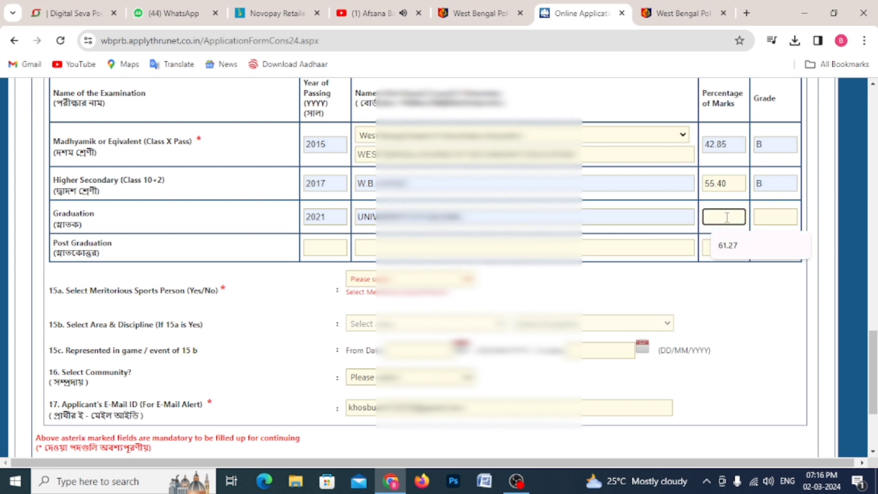
type("61.27")
left_click(737, 248)
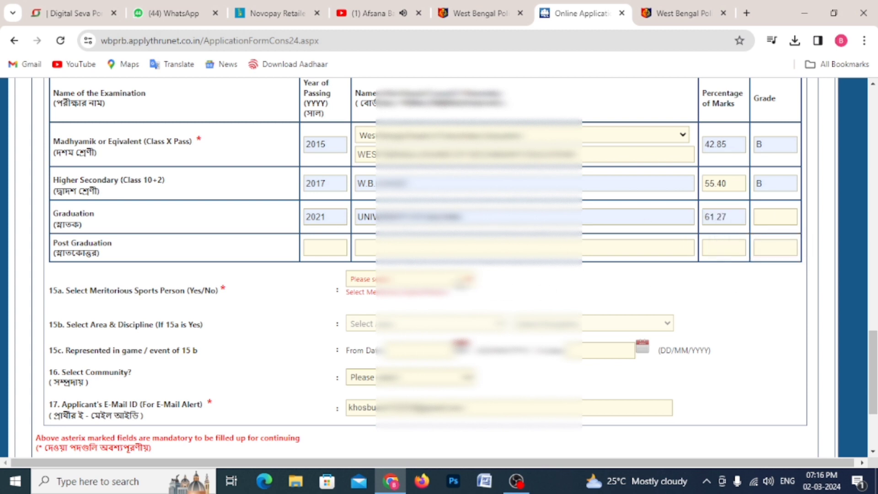
left_click(460, 280)
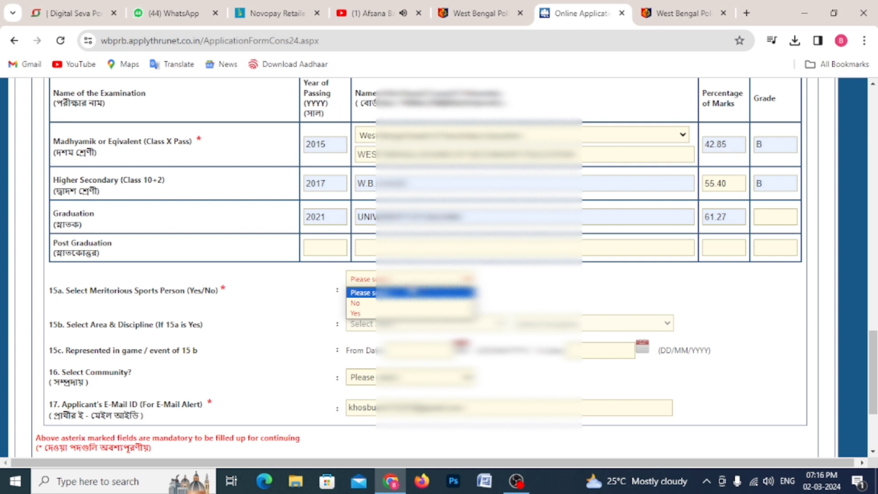
Step: Answer No for Meritorious Sports Person, then submit the page and confirm the summary
left_click(367, 302)
scroll(271, 322, "down", 2)
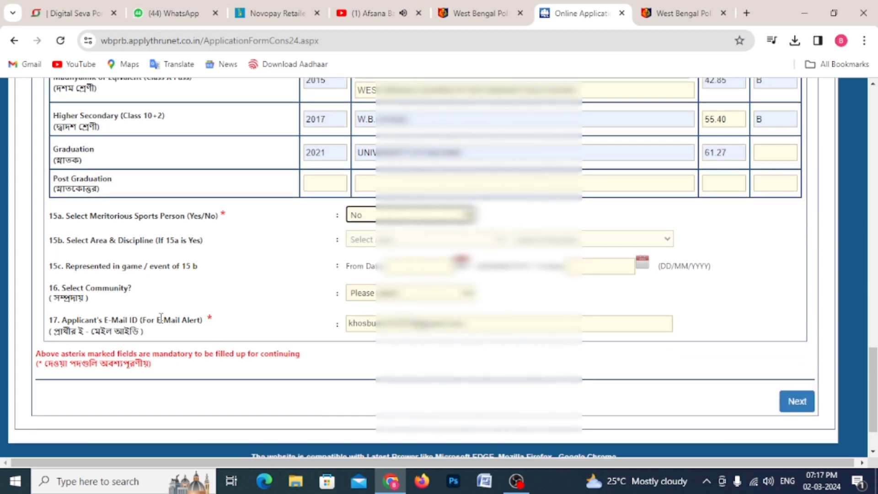
scroll(689, 302, "up", 1)
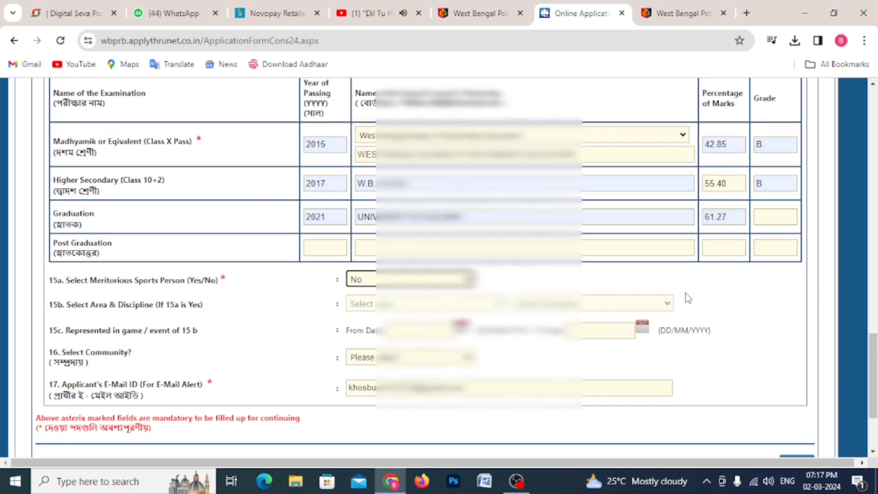
scroll(685, 293, "down", 2)
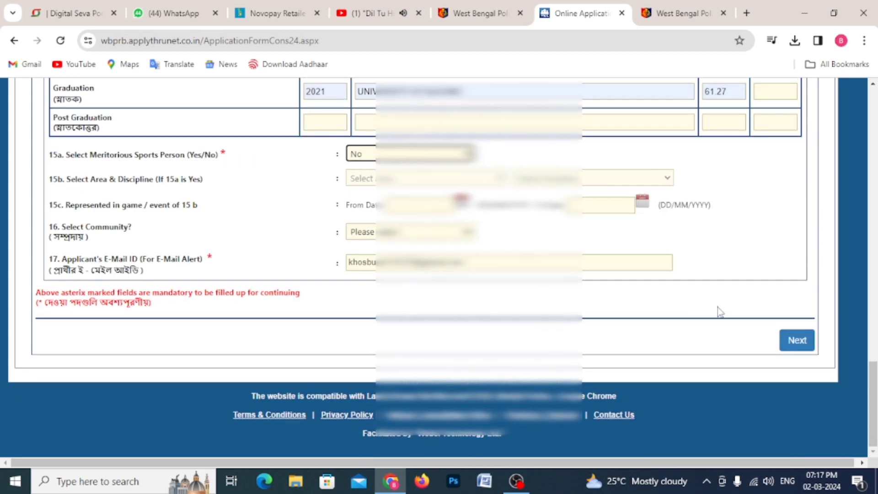
left_click(795, 339)
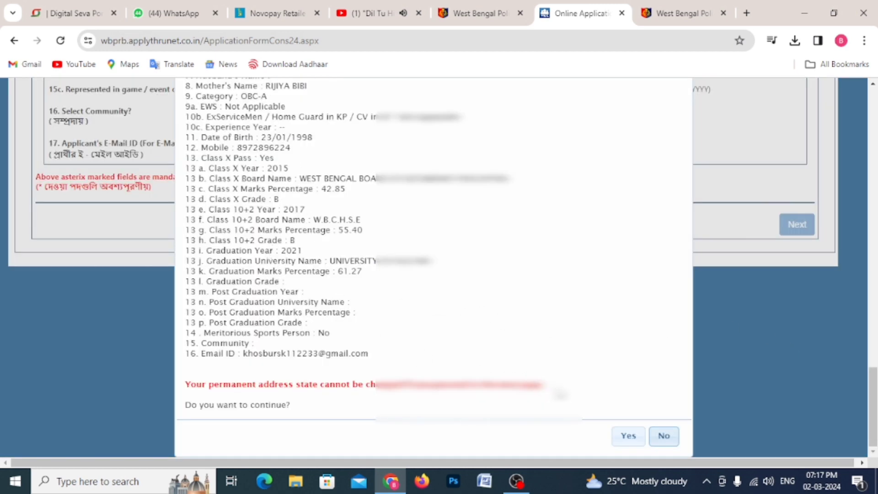
left_click(623, 440)
Step: Type the applicant's village and police-station address into the permanent Address box
scroll(622, 433, "up", 10)
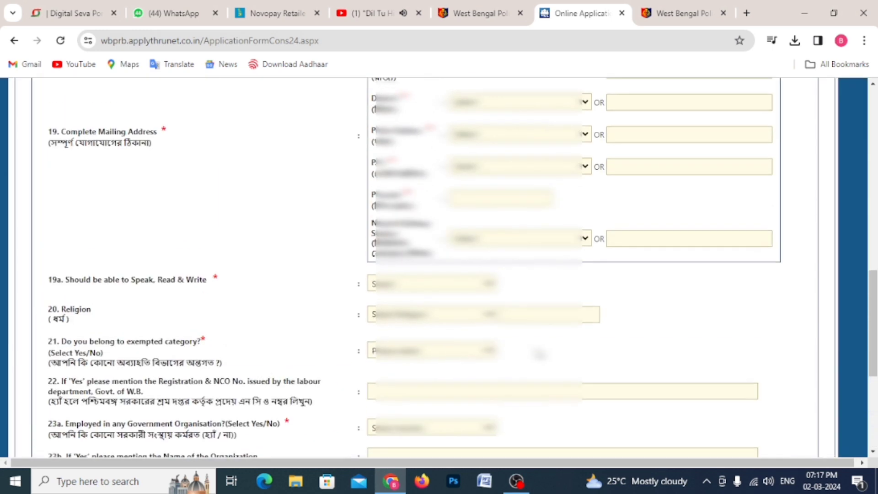
scroll(502, 250, "up", 4)
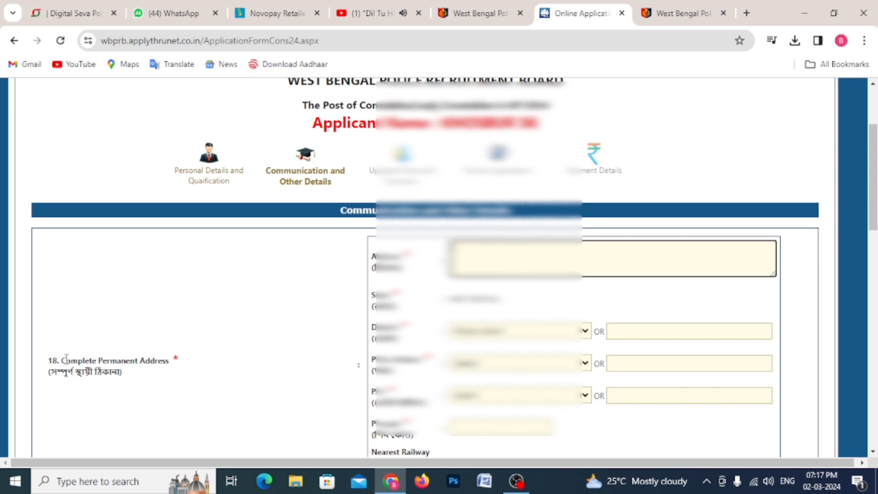
left_click_drag(45, 361, 127, 385)
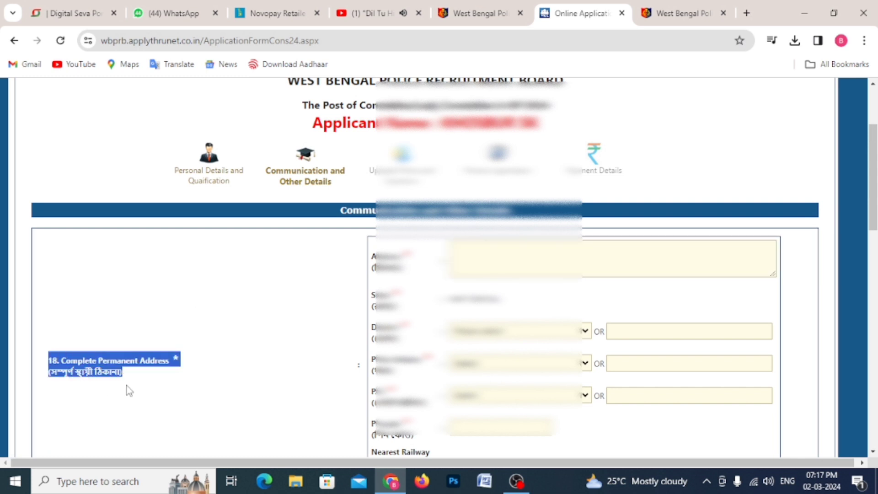
left_click(176, 413)
left_click(513, 250)
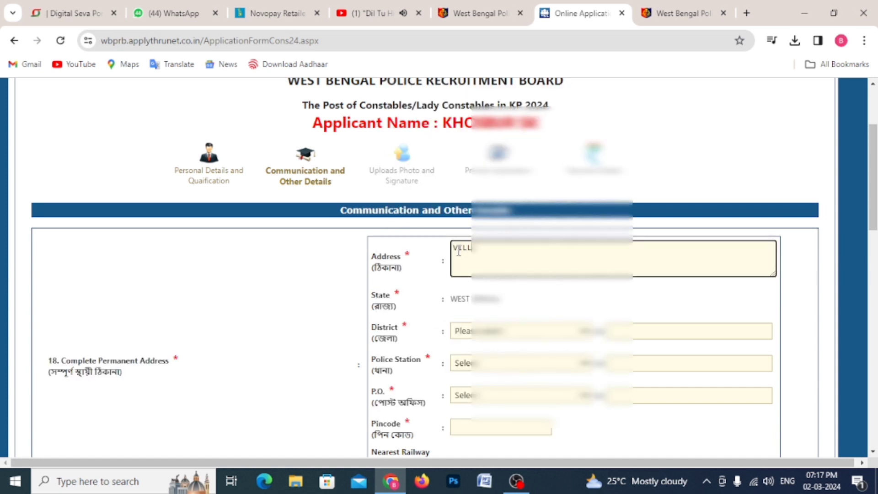
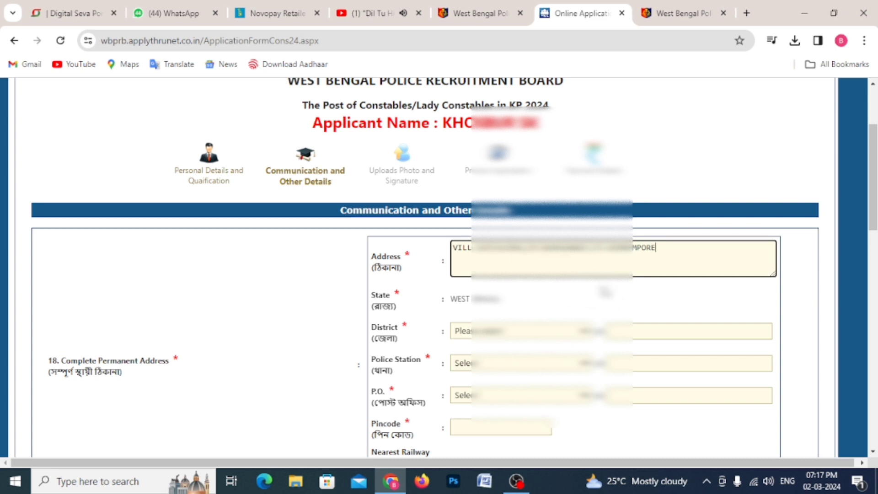
Step: Choose the district, police station and post office for the permanent address
left_click(483, 343)
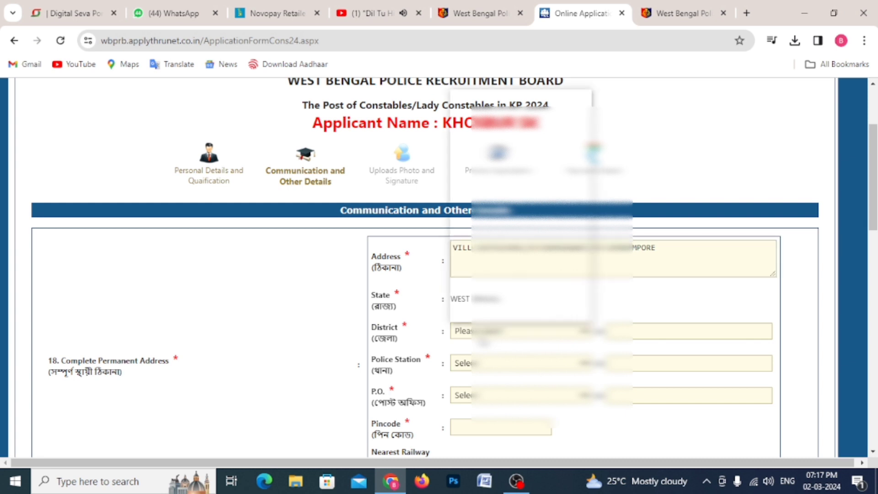
left_click(510, 284)
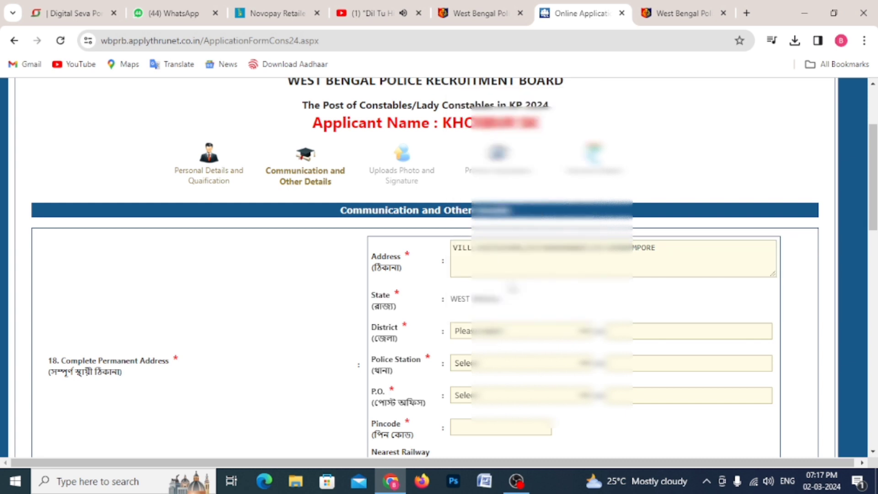
left_click(510, 366)
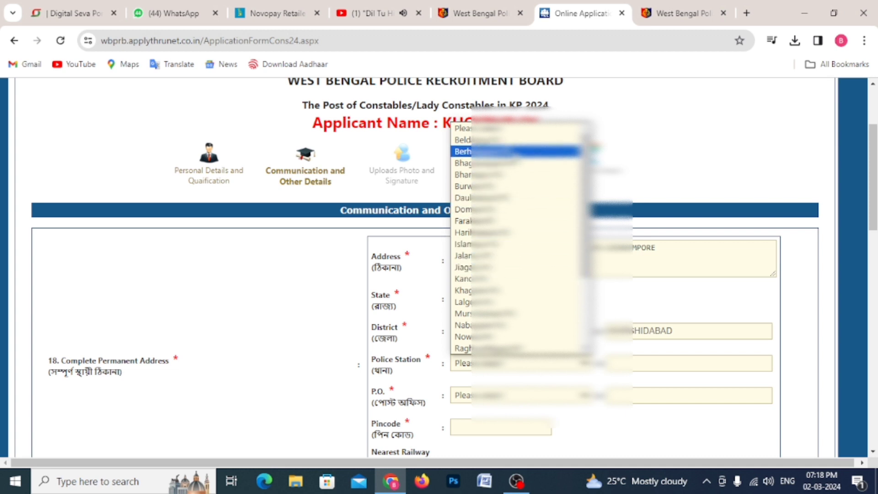
left_click(512, 151)
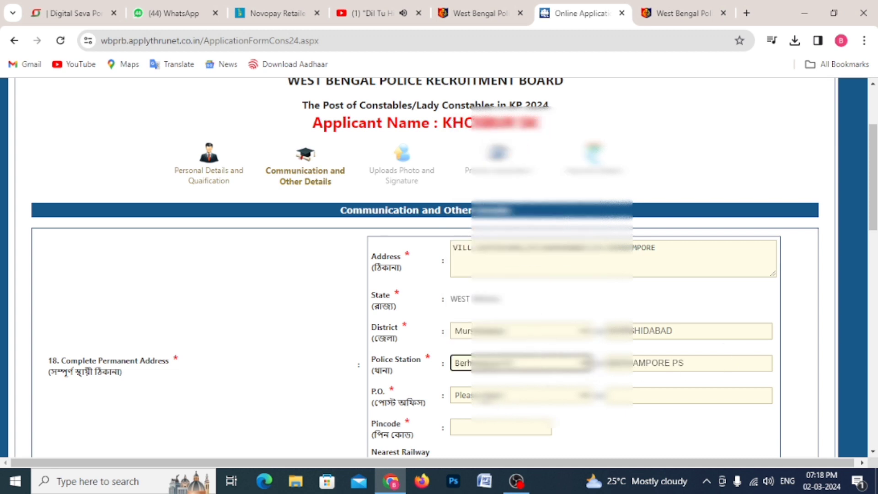
left_click(490, 398)
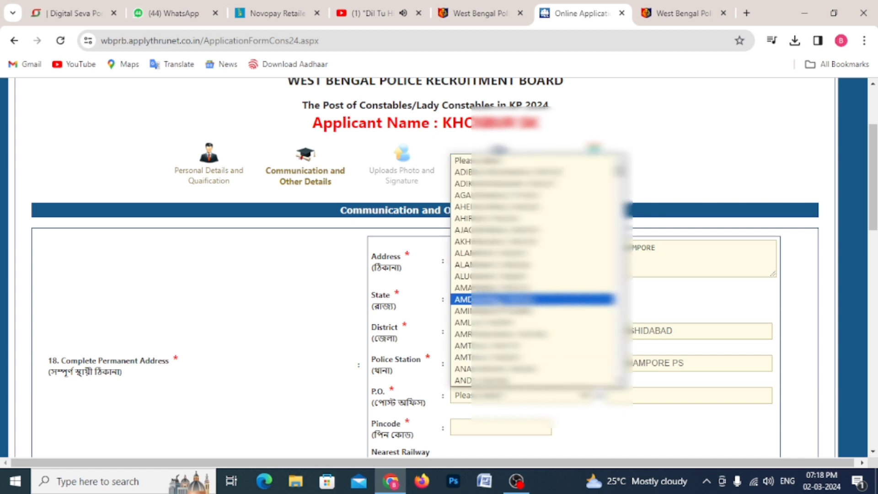
key("r")
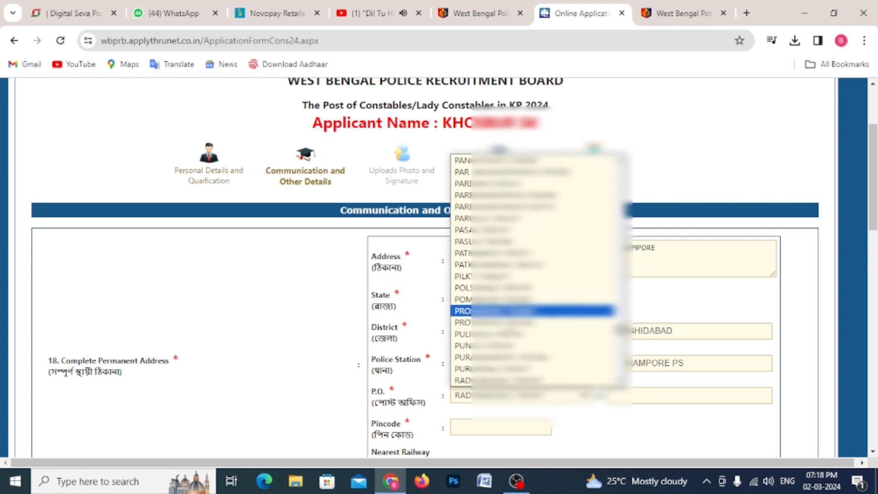
left_click(546, 380)
Step: Set nearest railway station to KHAGRAGHAT ROAD (KGLE) and make the mailing address same as permanent
scroll(587, 377, "down", 1)
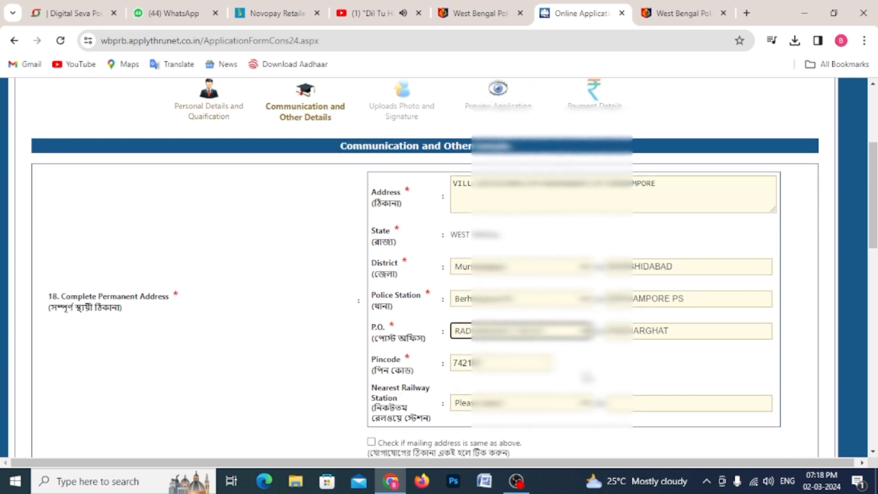
scroll(587, 377, "down", 1)
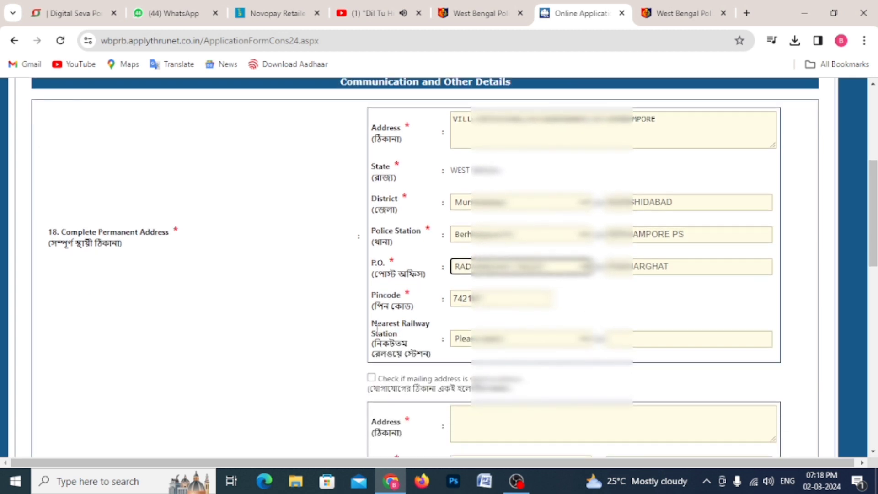
left_click(497, 344)
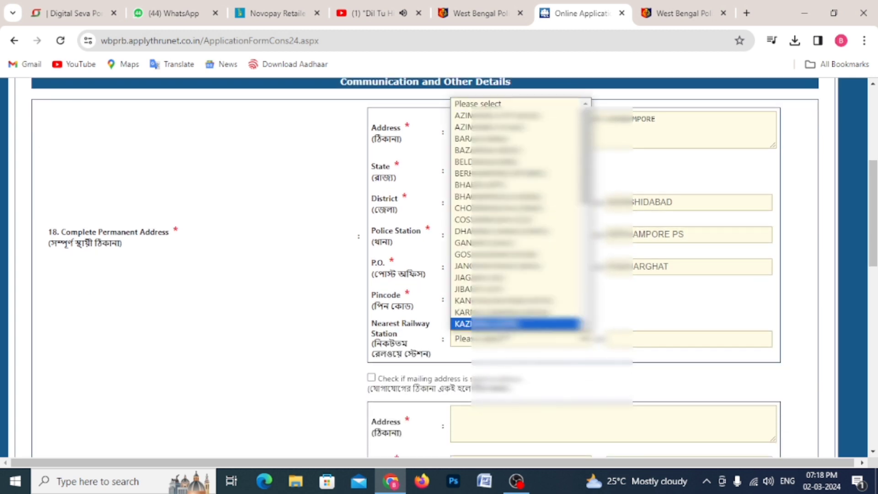
key("Down")
key("Down")
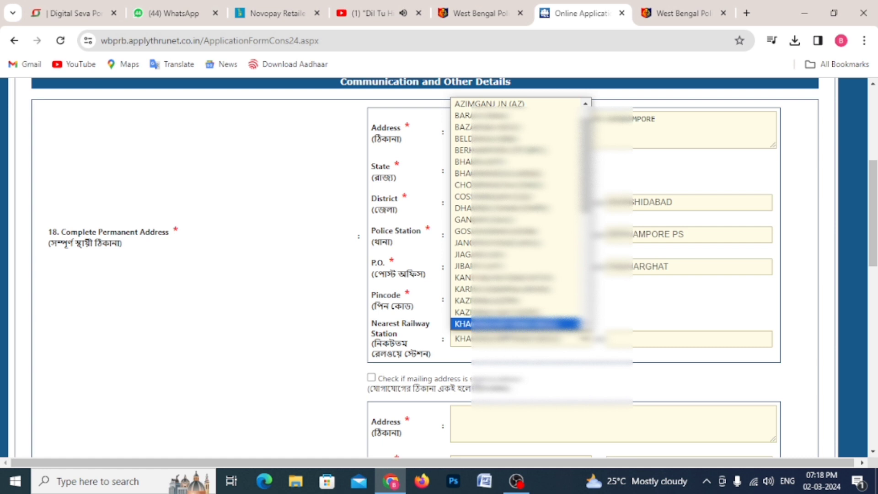
key("Return")
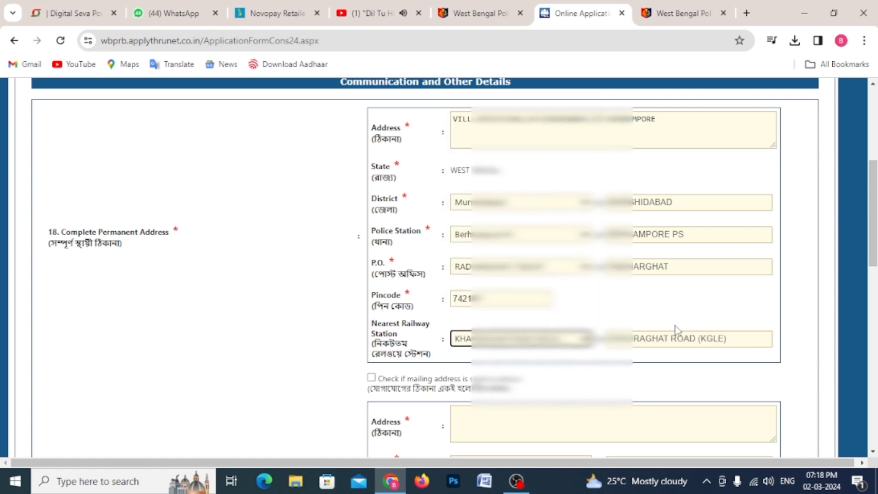
left_click(371, 378)
left_click(371, 378)
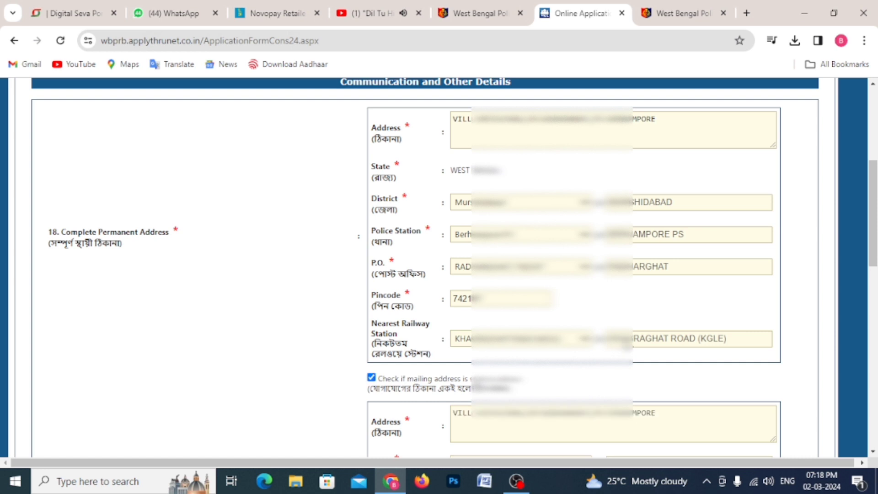
scroll(633, 340, "down", 4)
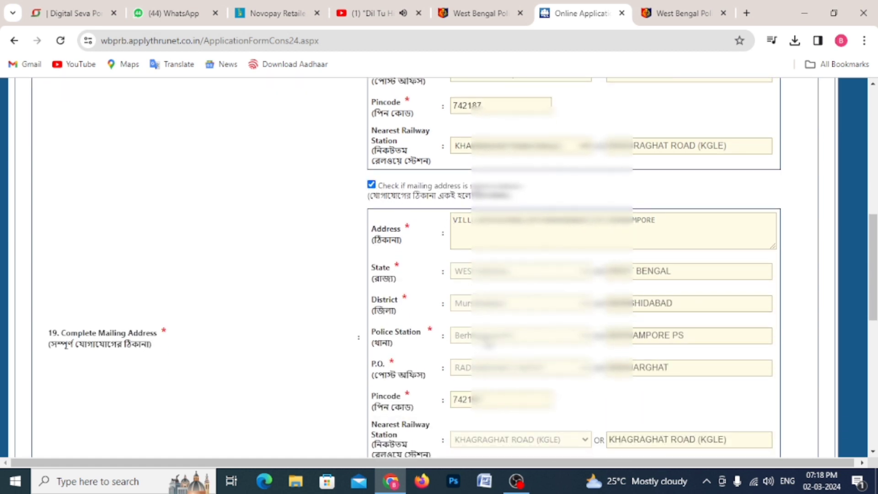
scroll(306, 333, "down", 4)
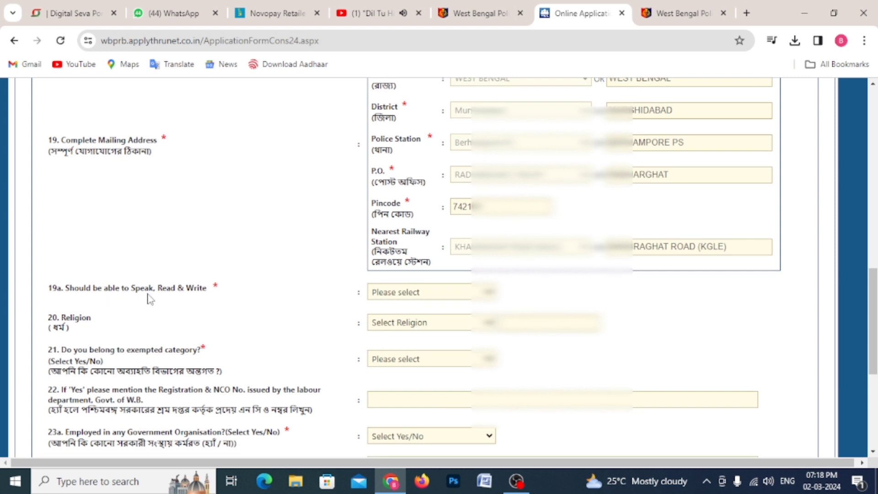
Step: Set the known language to BENGALI and the religion to ISLAM
left_click(423, 292)
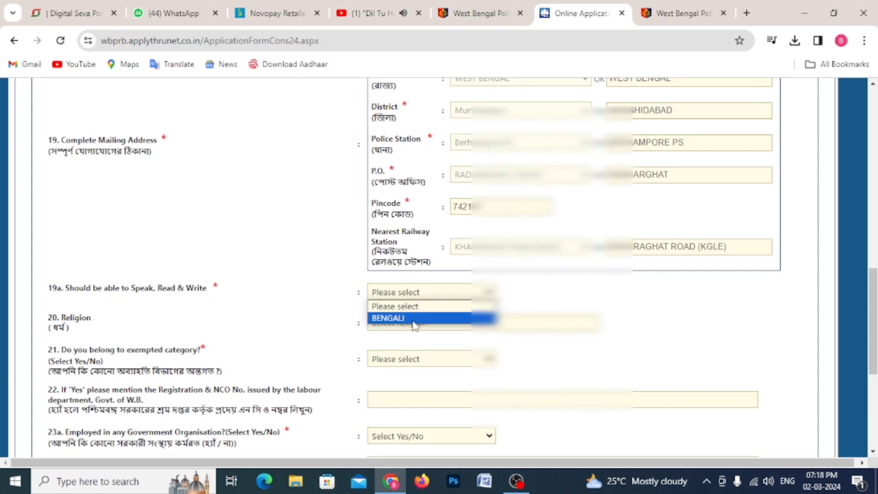
left_click(402, 318)
left_click(405, 328)
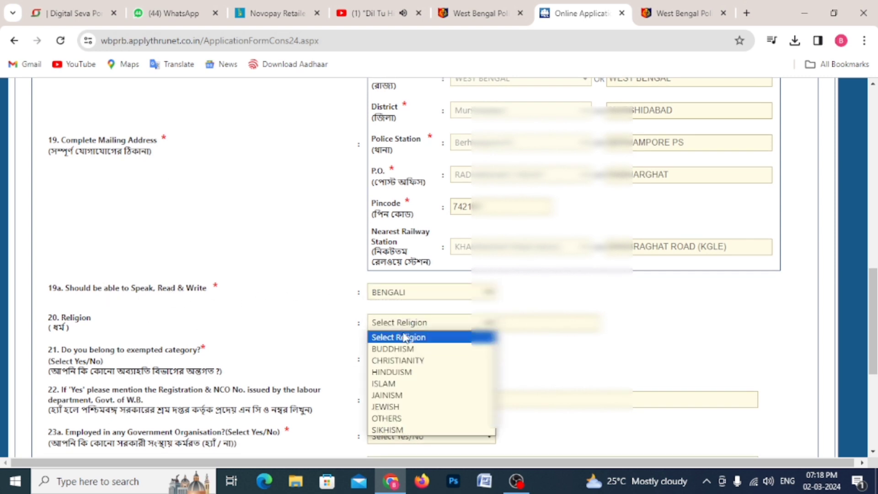
left_click(409, 382)
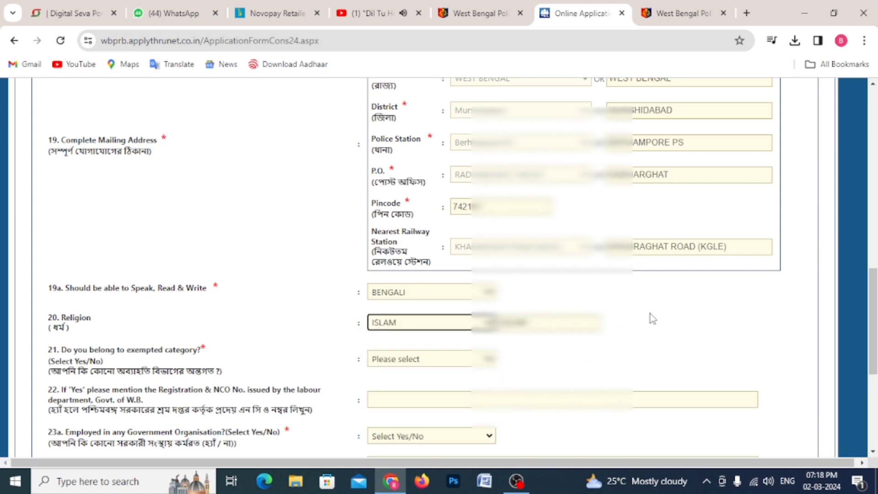
Step: Answer No for exempted category, government employment and criminal investigation, then submit and confirm
scroll(640, 316, "down", 2)
left_click(432, 295)
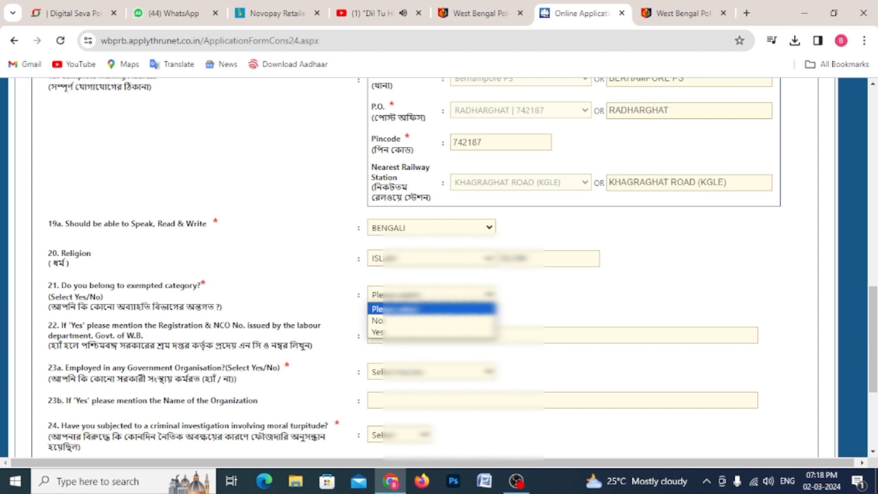
left_click(412, 320)
scroll(513, 298, "down", 4)
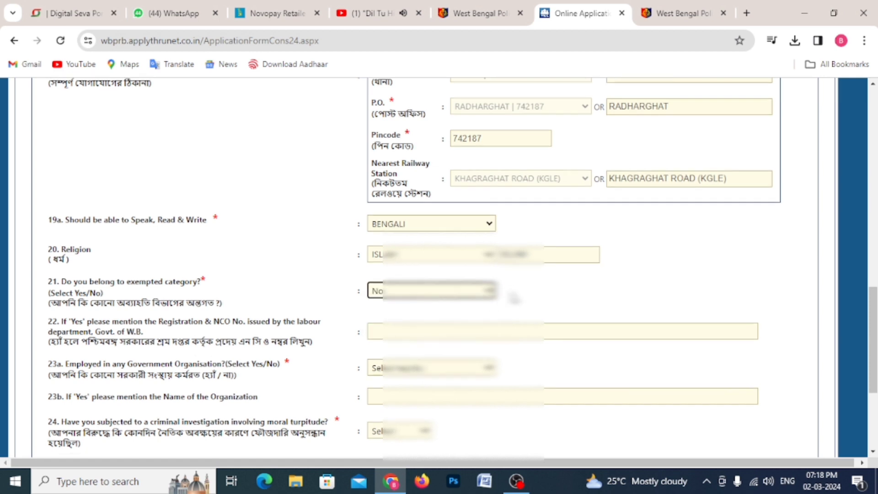
left_click(405, 247)
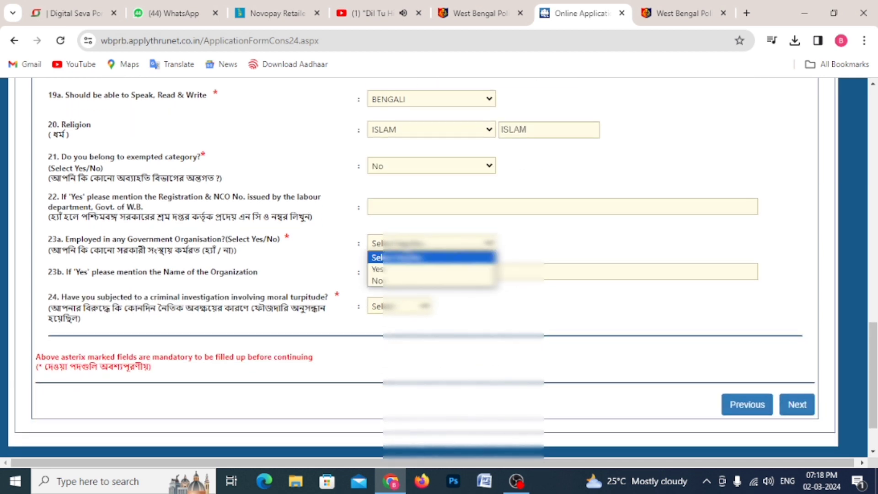
left_click(392, 281)
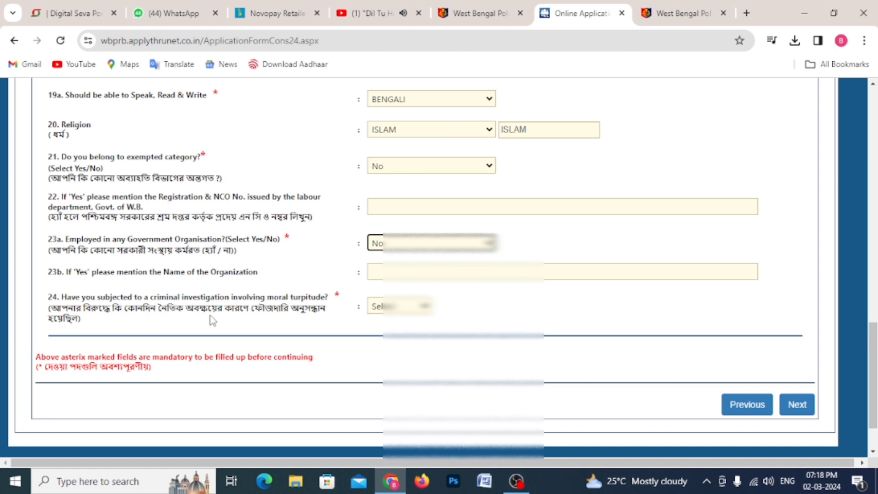
left_click(379, 311)
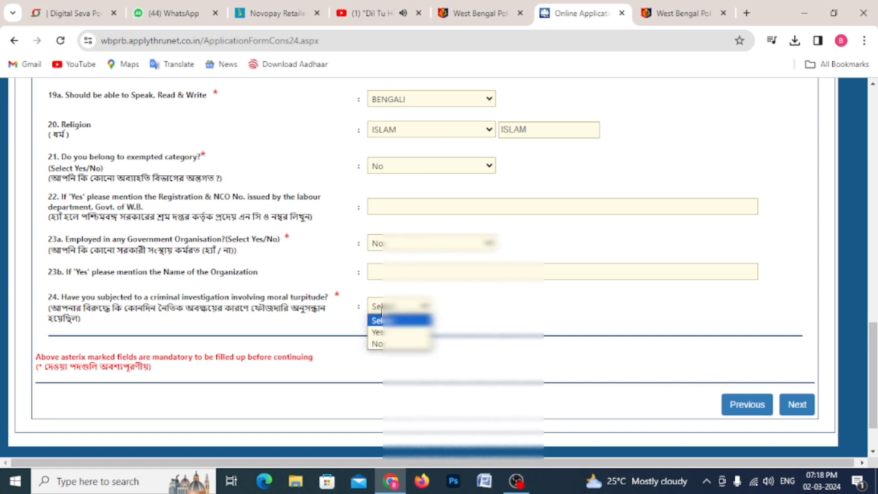
left_click(385, 342)
left_click(797, 406)
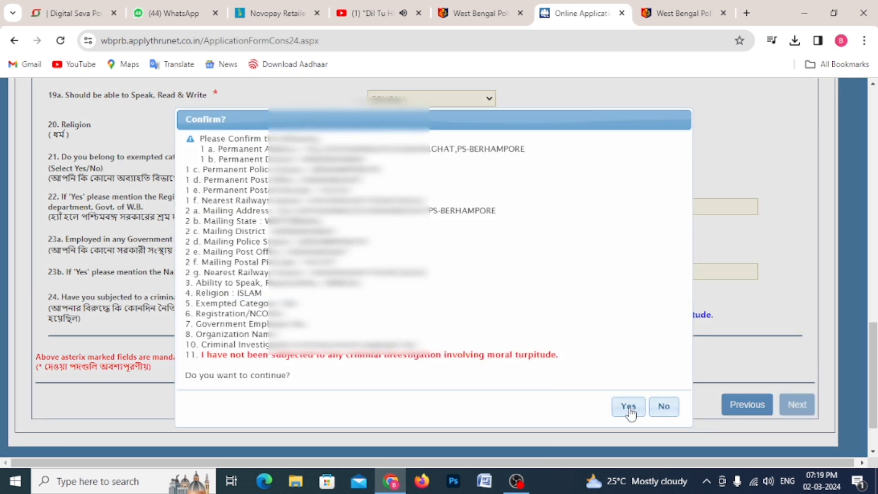
left_click(628, 406)
Step: Review the photo (10–50KB, 3.5×4.5 cm) and signature (9.2×2.4 cm) upload requirements
scroll(396, 306, "up", 7)
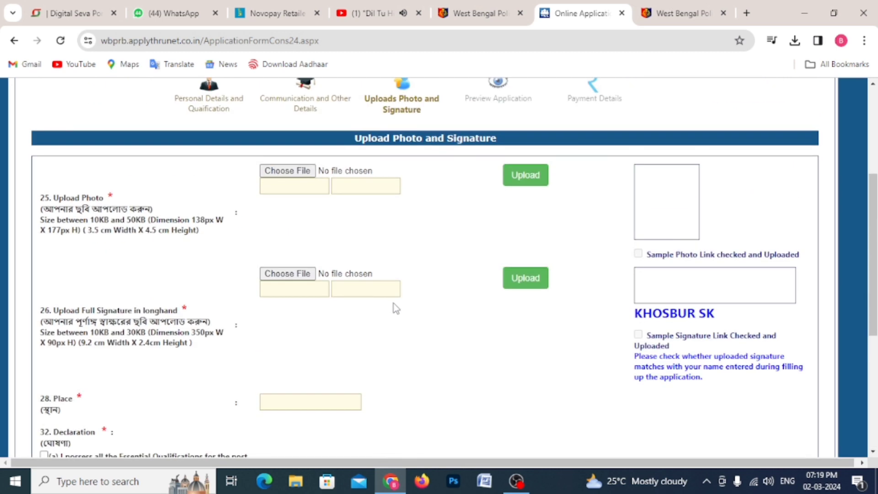
scroll(316, 284, "down", 1)
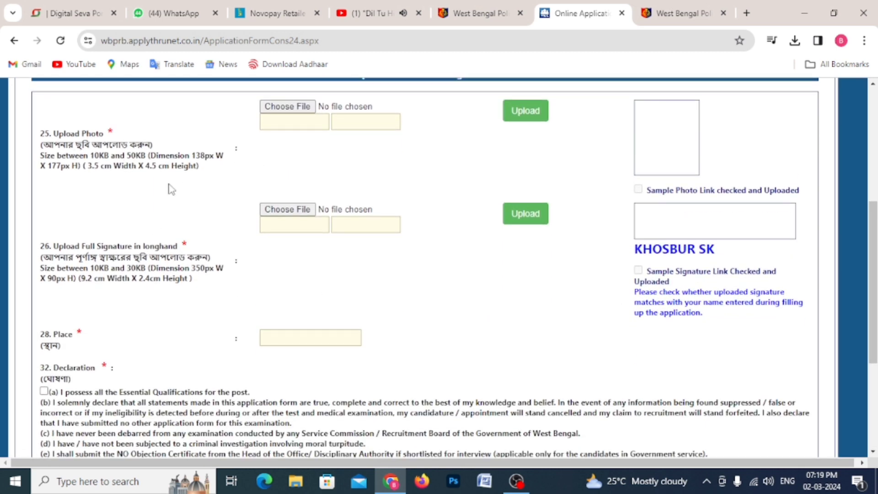
left_click_drag(93, 156, 146, 156)
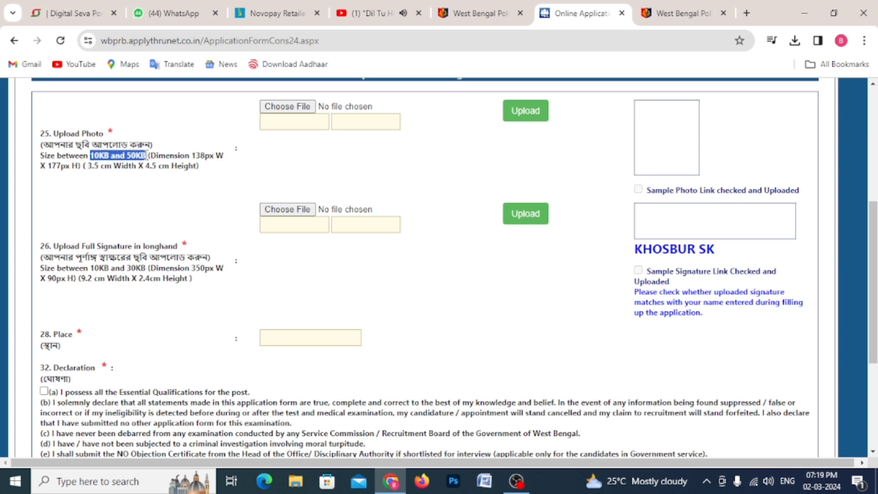
left_click_drag(88, 165, 169, 165)
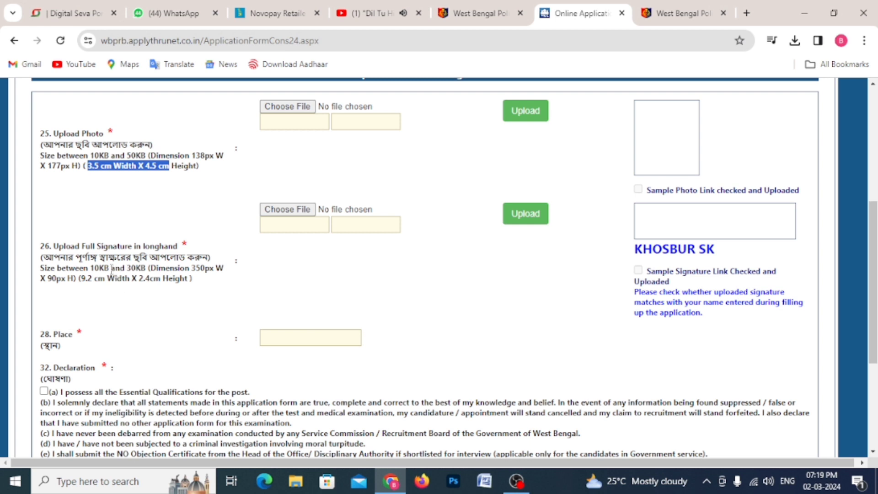
left_click_drag(91, 268, 137, 277)
left_click(158, 307)
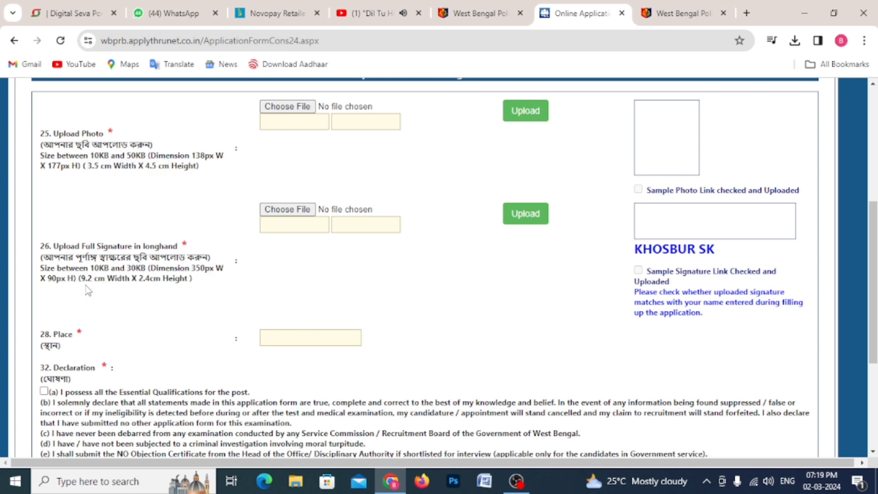
left_click_drag(82, 279, 162, 280)
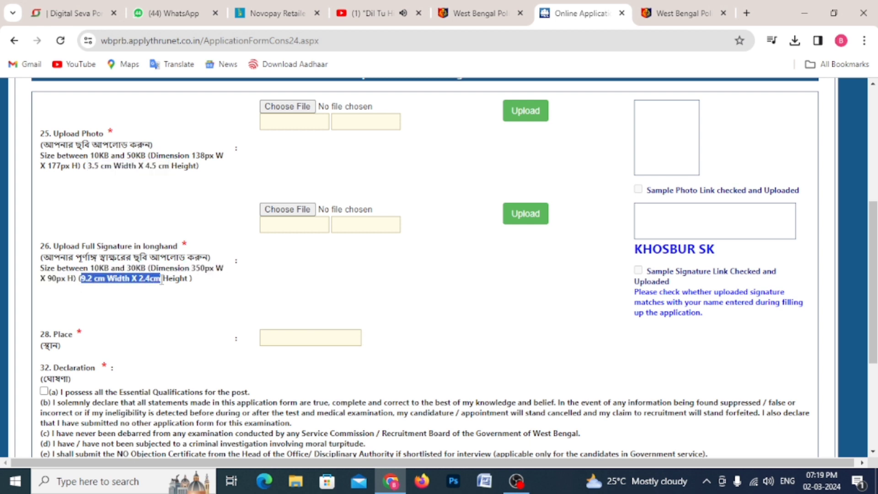
left_click(178, 323)
scroll(396, 278, "up", 1)
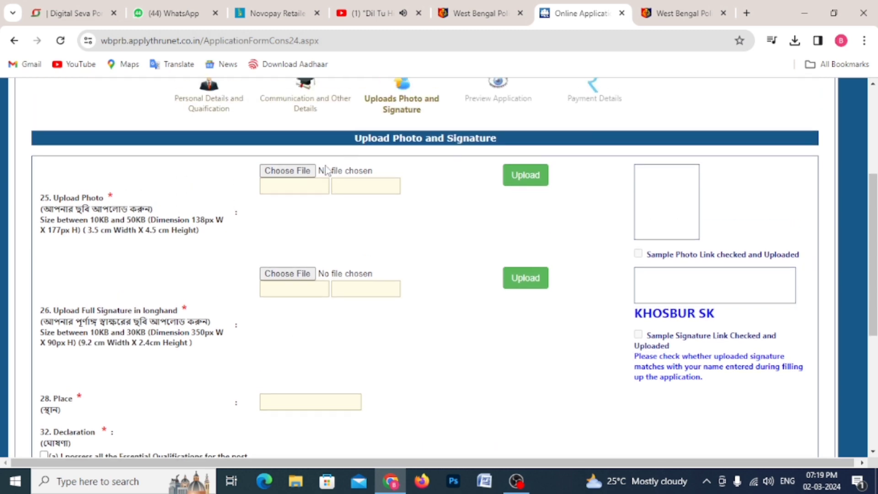
Step: Select the passport photo from the D:\MY folder and upload it
left_click(287, 173)
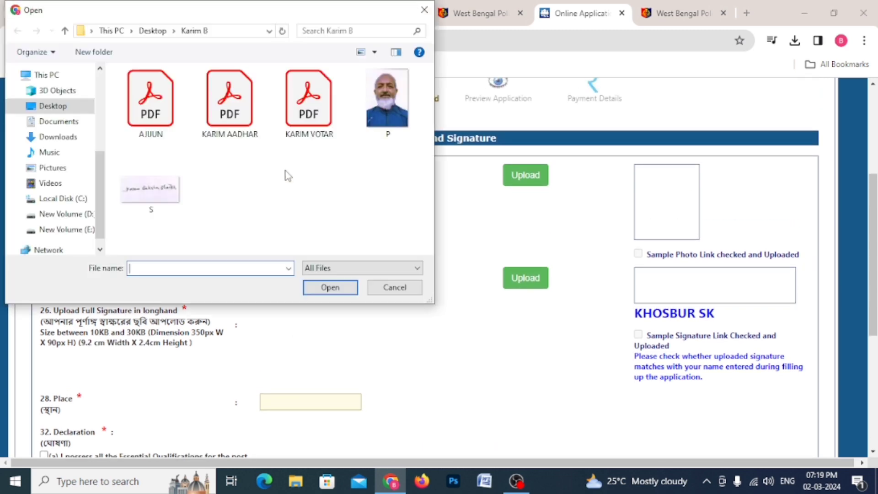
left_click(70, 136)
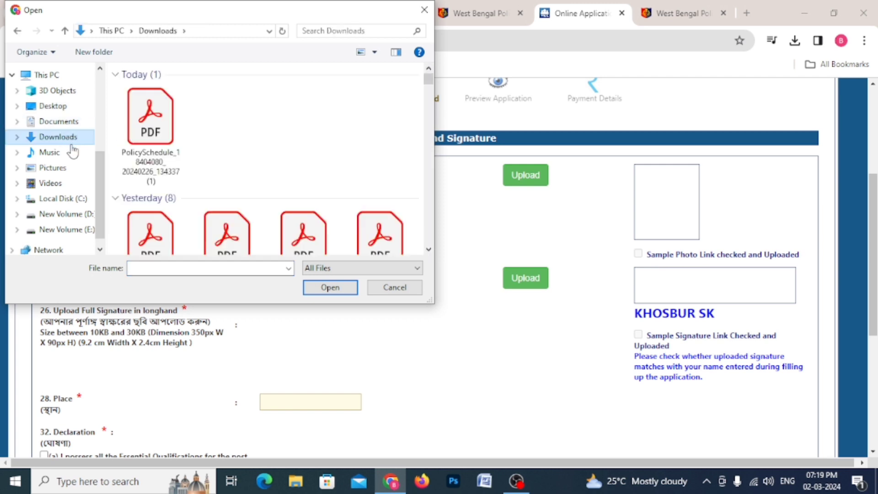
left_click(85, 229)
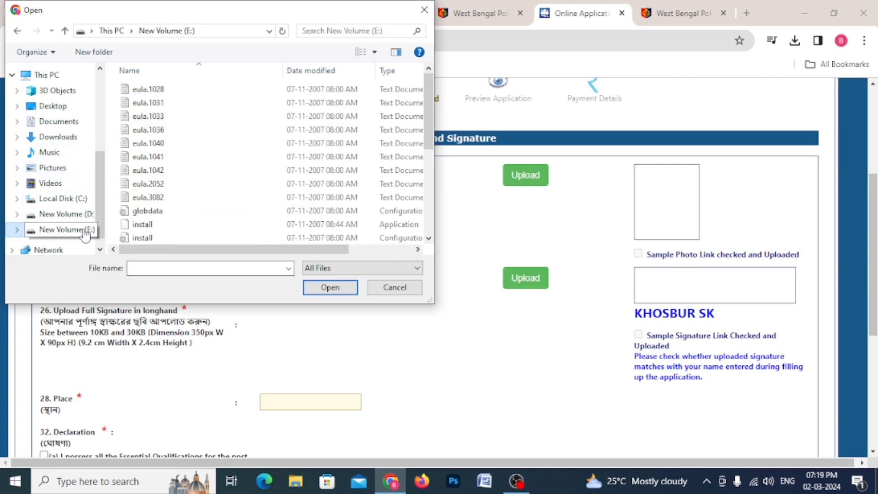
left_click(80, 217)
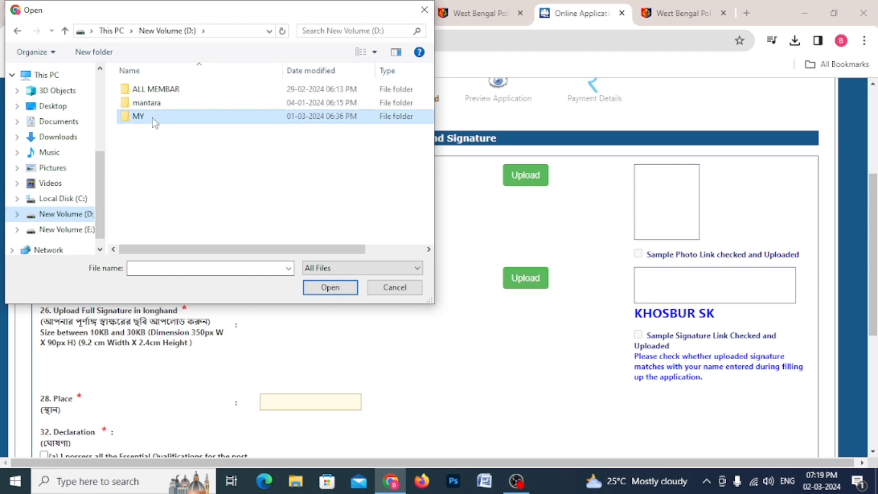
double_click(153, 118)
double_click(308, 100)
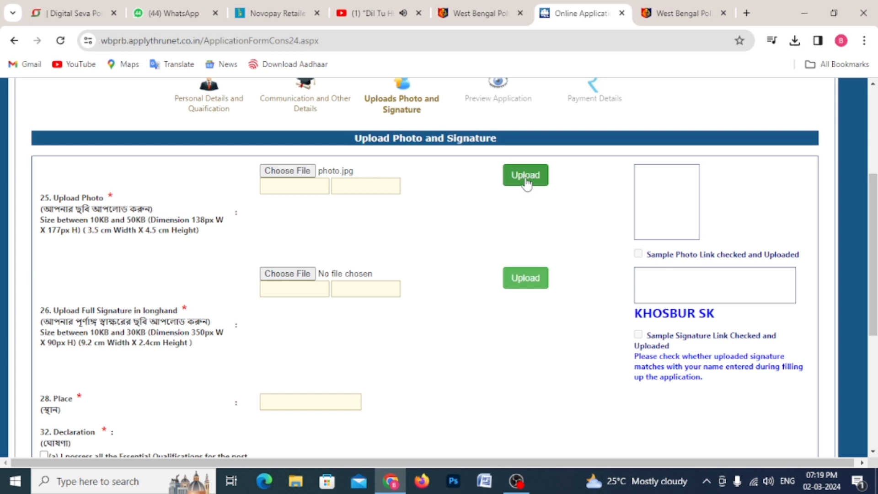
left_click(525, 178)
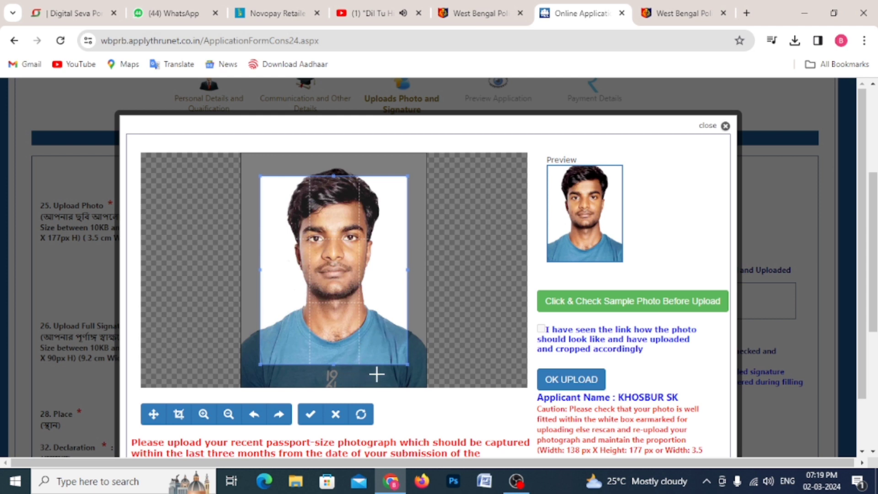
Step: Crop the photo to its edges, acknowledge the sample photo and confirm the upload
left_click_drag(408, 365, 427, 388)
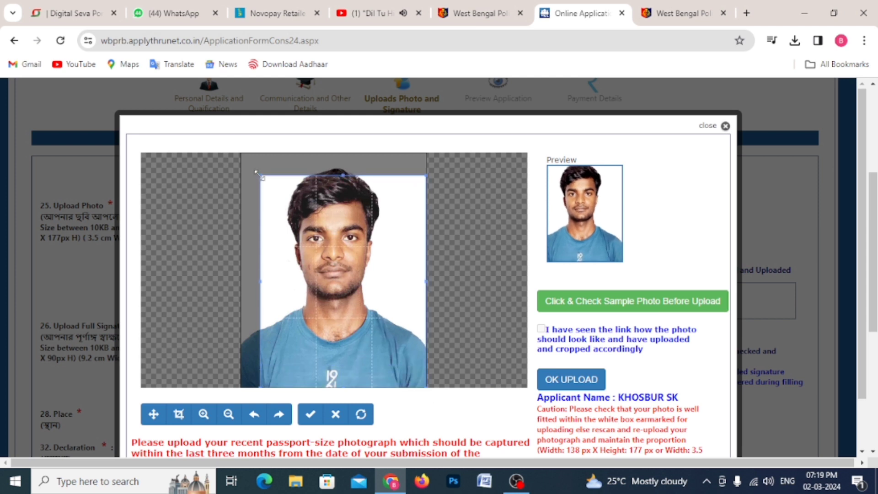
left_click_drag(256, 172, 246, 145)
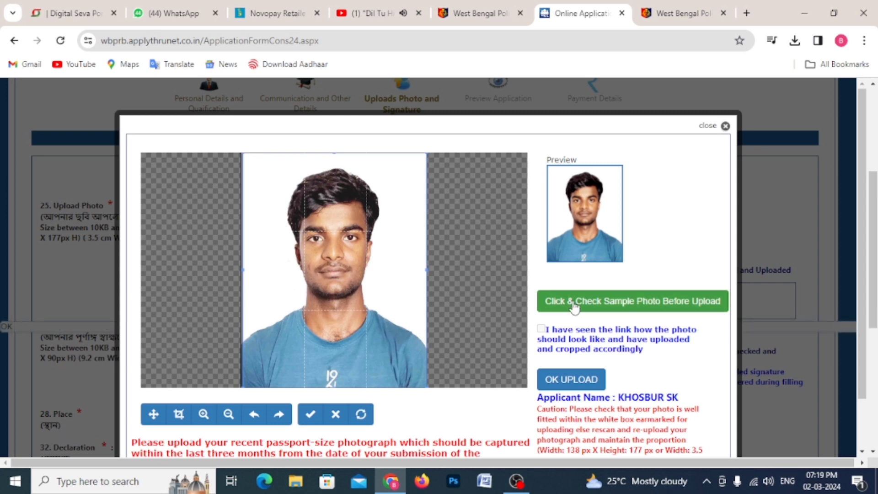
left_click(574, 306)
left_click(660, 448)
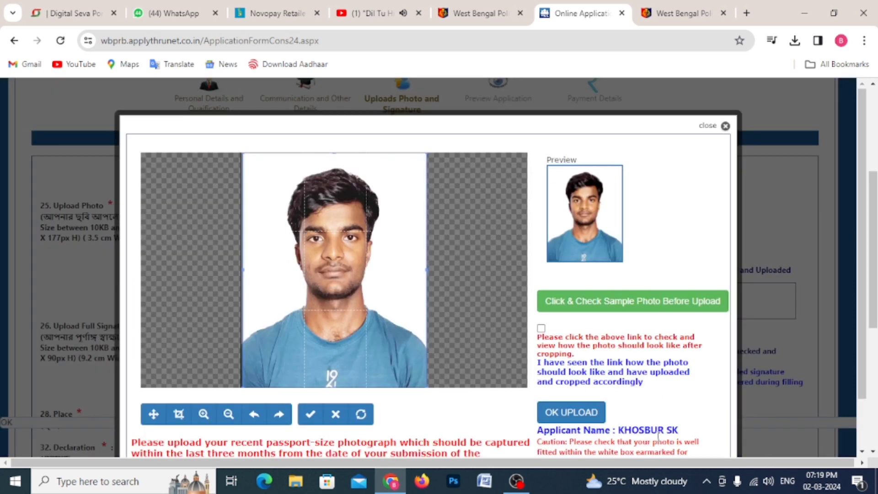
left_click(541, 329)
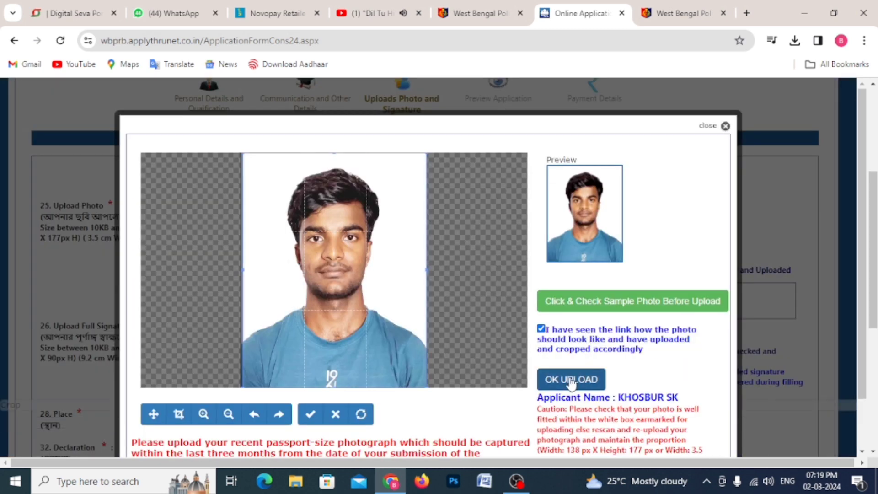
left_click(571, 379)
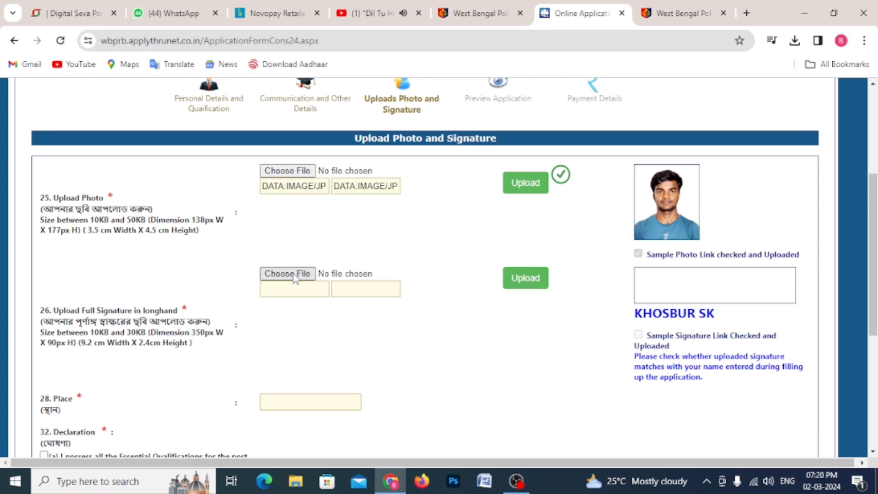
Step: Select the signature image S and upload it
left_click(294, 275)
double_click(388, 122)
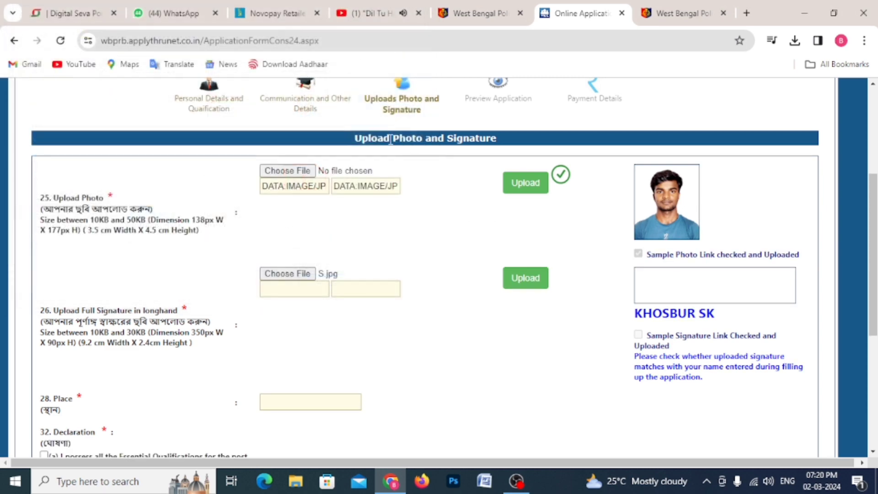
left_click(533, 285)
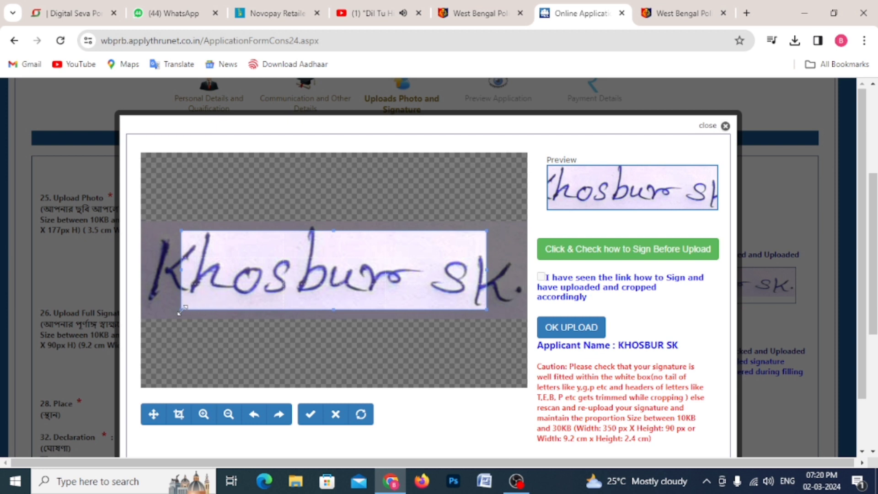
Step: Crop around the full signature, acknowledge the sample signature and confirm the upload
left_click_drag(180, 312, 123, 338)
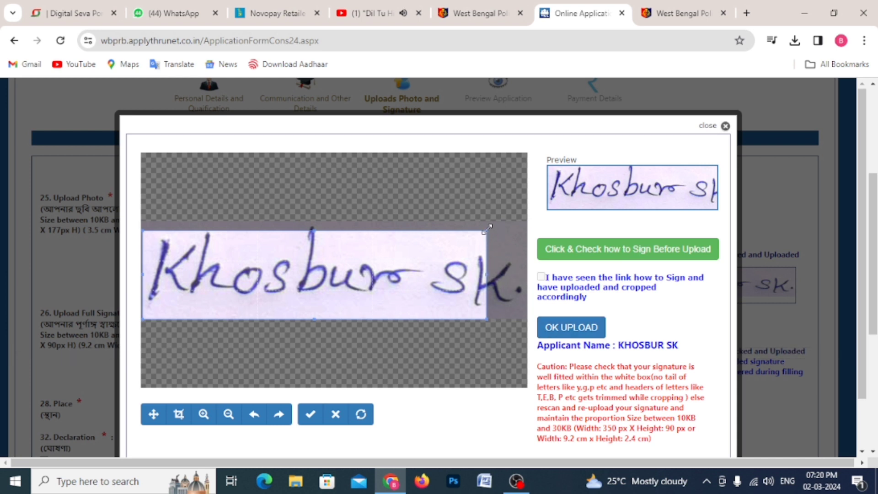
left_click_drag(488, 230, 518, 212)
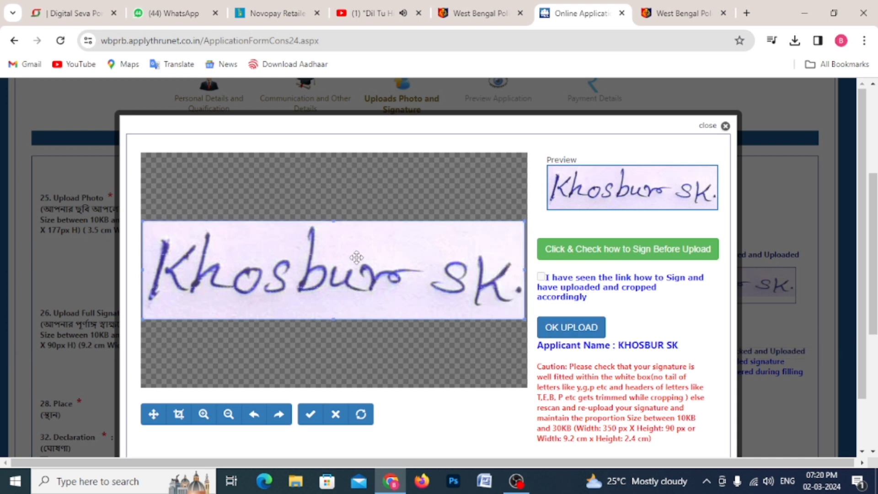
left_click(603, 256)
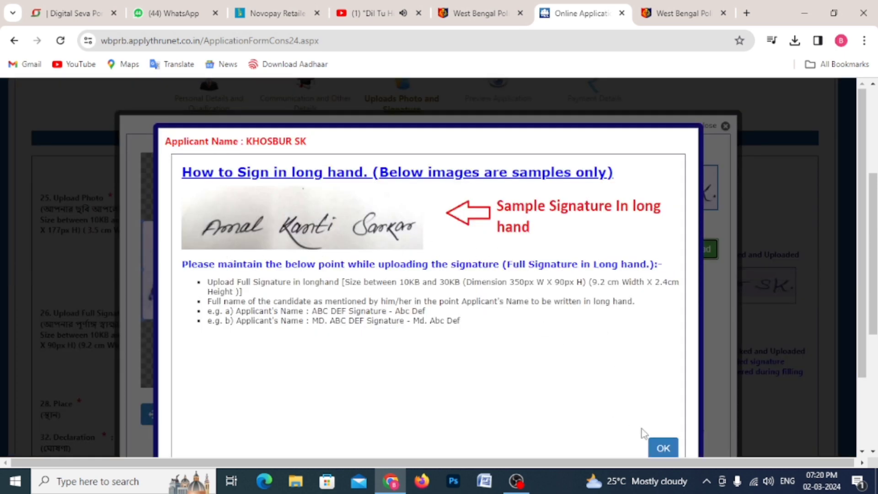
left_click(663, 449)
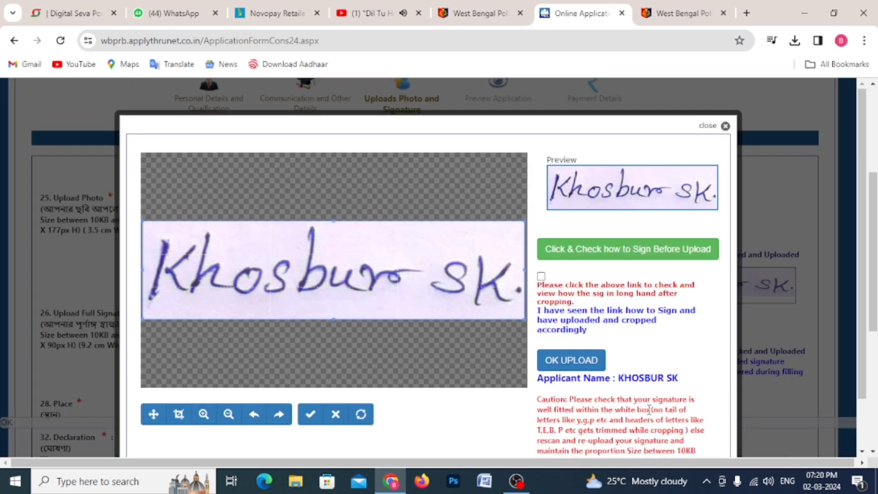
left_click(541, 277)
left_click(569, 327)
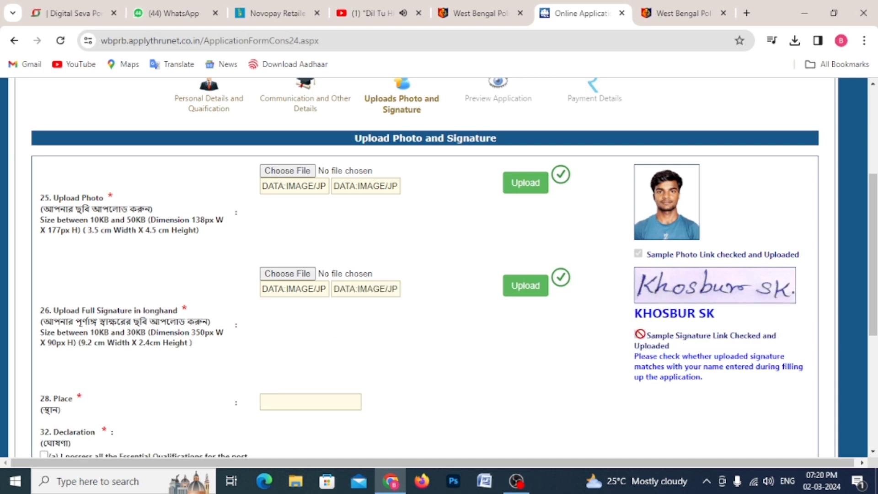
scroll(192, 357, "down", 1)
Step: Set Place to BERHAMPORE, accept declaration (a), and confirm to proceed to the summary
left_click(287, 338)
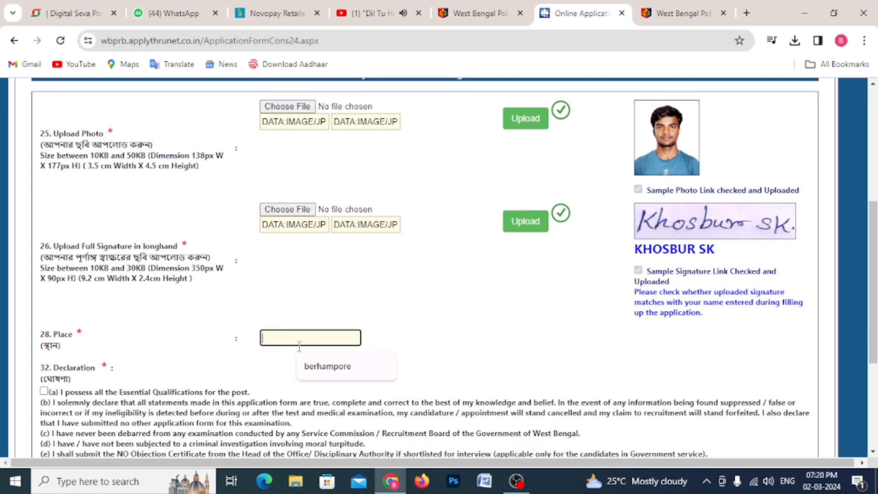
left_click(328, 368)
left_click(44, 391)
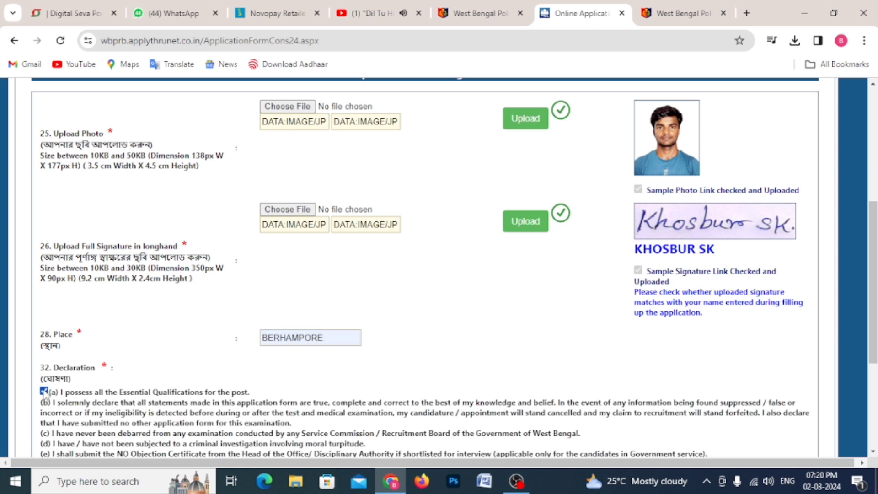
scroll(424, 256, "down", 3)
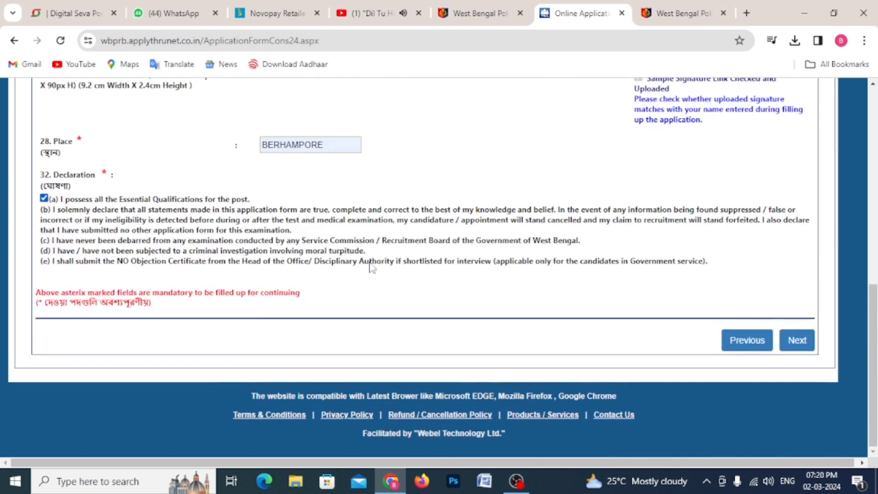
left_click(796, 341)
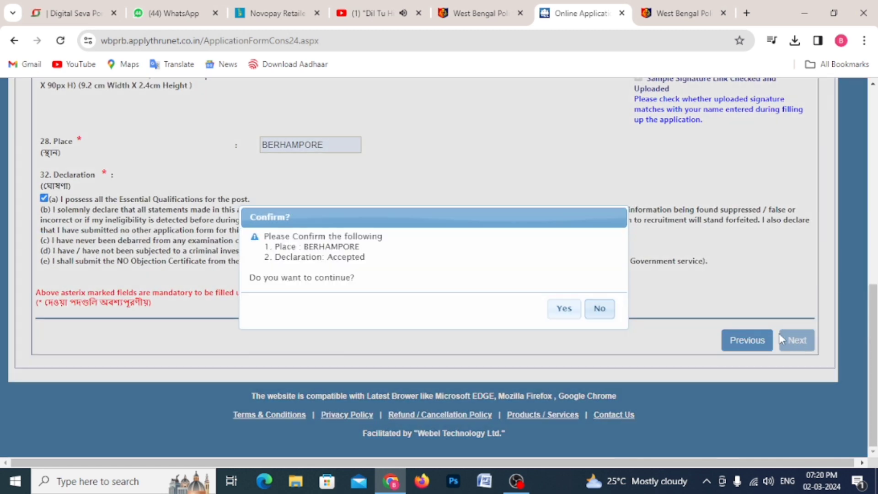
left_click(564, 309)
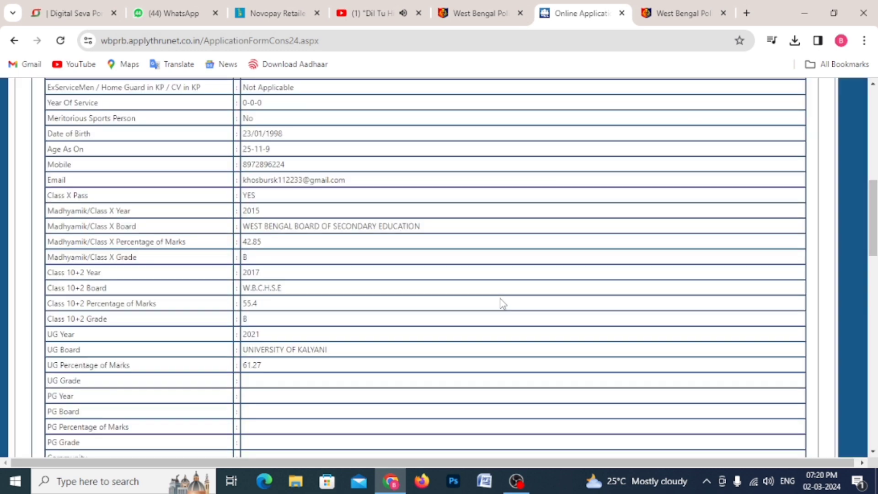
Step: Tick the checklist items for applicant name, mother's name, community and uploaded signature
scroll(503, 303, "down", 20)
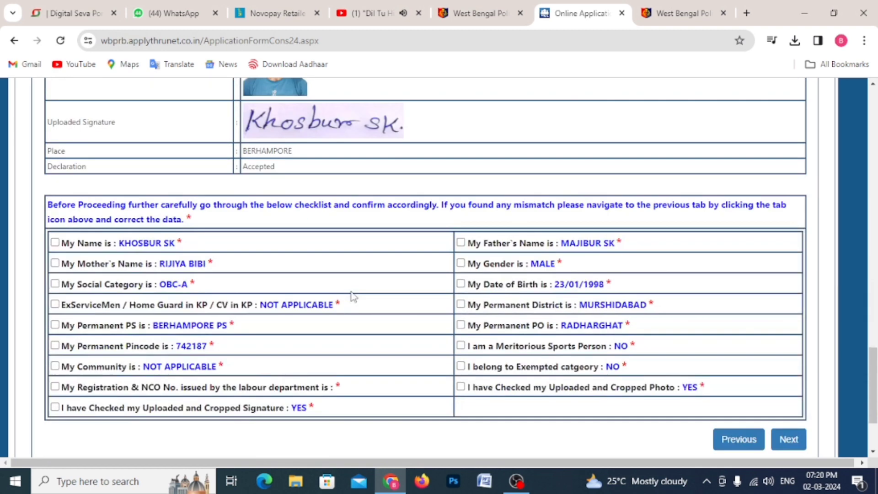
left_click(55, 243)
left_click(55, 264)
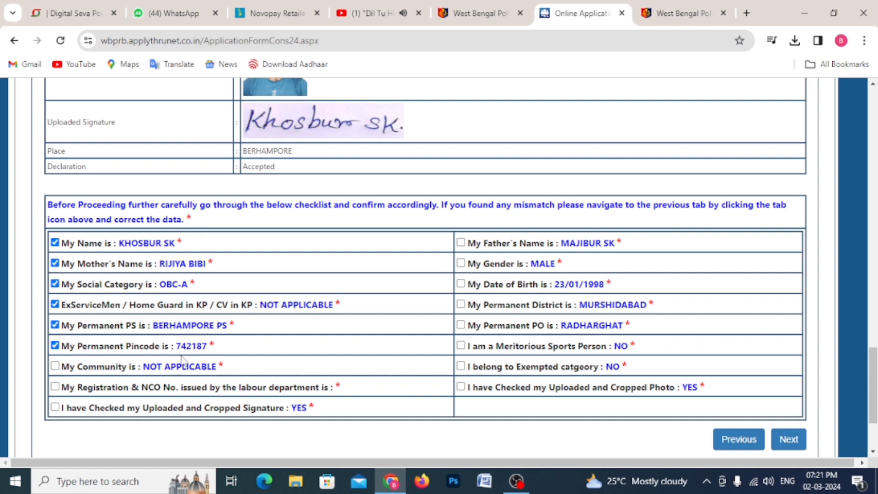
left_click(55, 366)
left_click(55, 408)
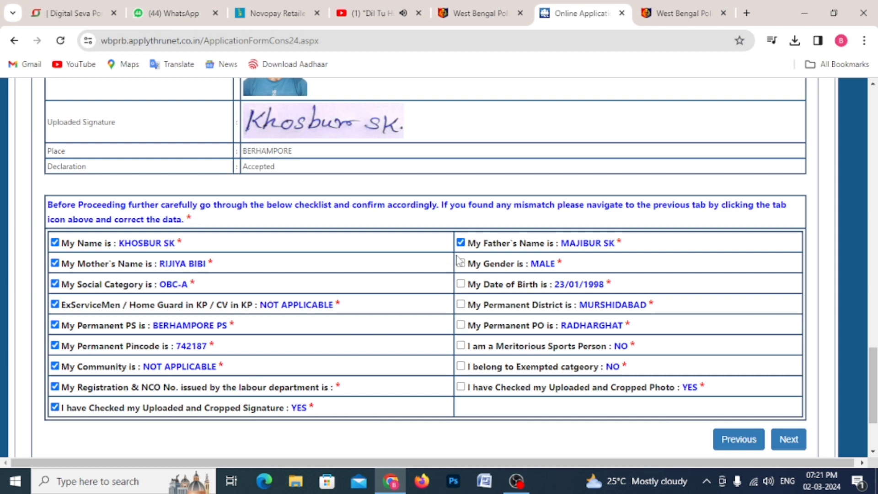
Step: Tick the gender, permanent district, post office, sports person, exempted category and remaining checklist items
left_click(460, 265)
left_click(460, 304)
left_click(461, 325)
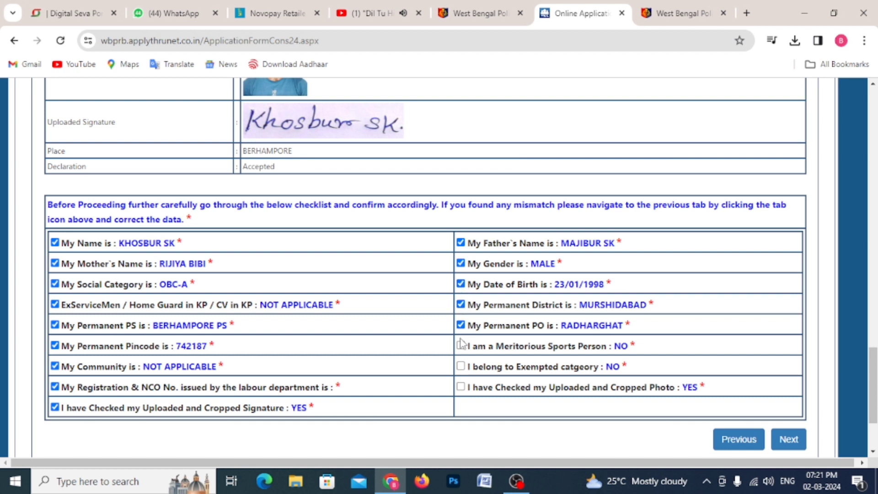
left_click(460, 345)
left_click(460, 366)
left_click(461, 386)
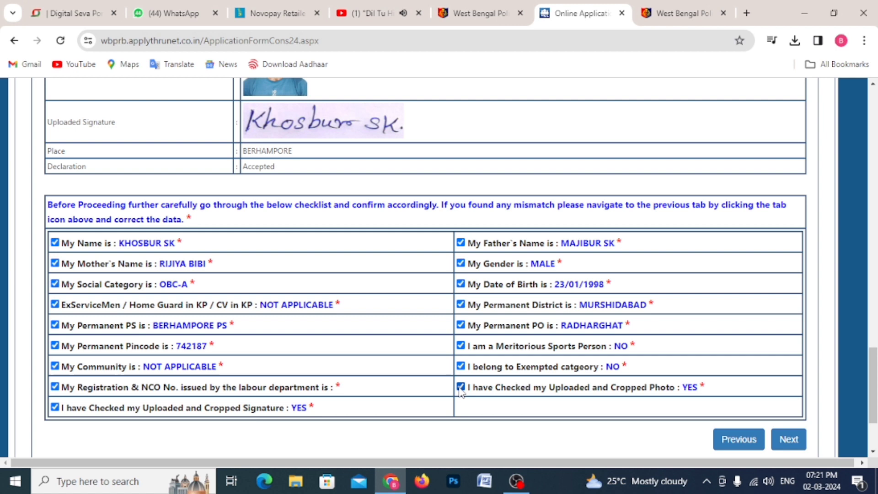
Step: Confirm all checklist data is verified to reach the Payment Details page
left_click(787, 439)
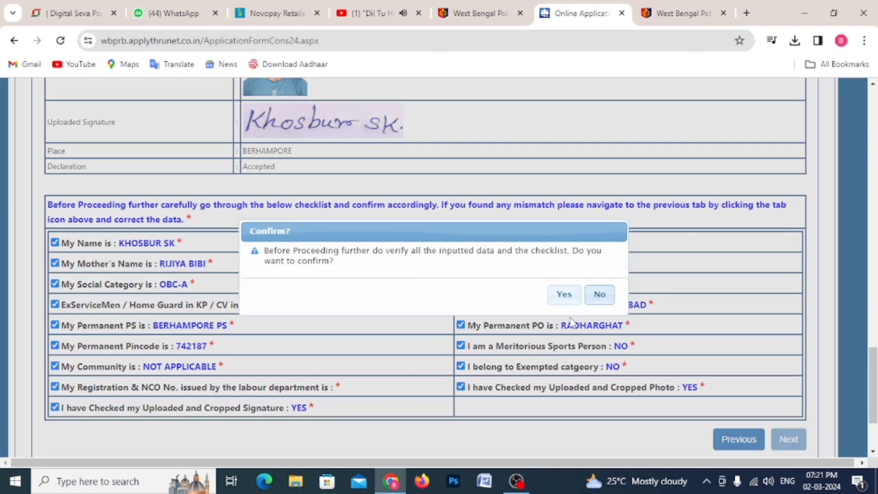
left_click(563, 294)
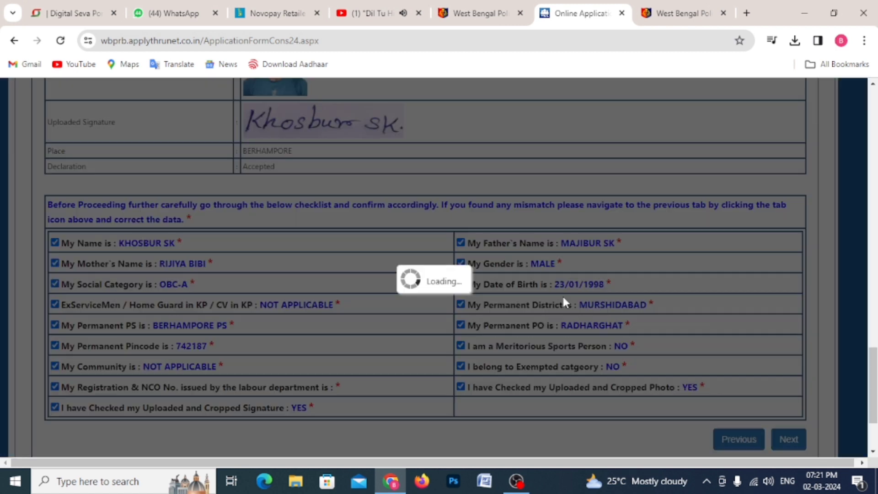
scroll(389, 229, "down", 1)
scroll(390, 247, "up", 6)
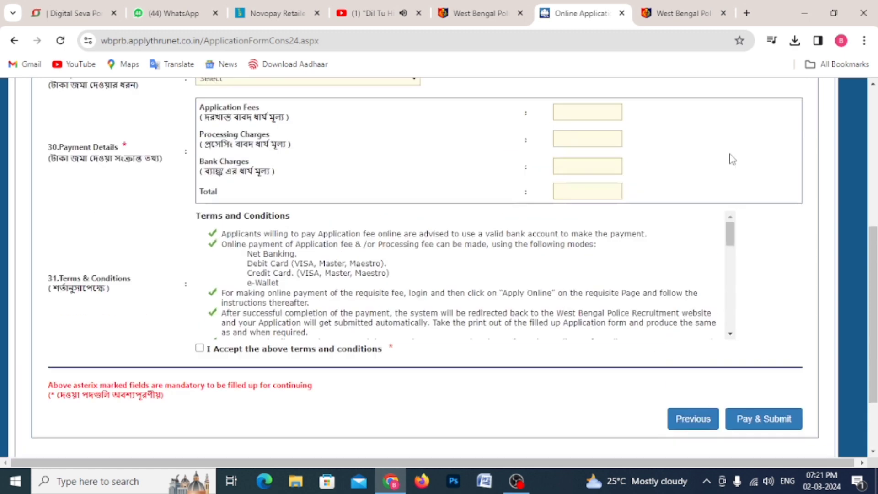
Step: Choose Online Payment through HDFC PAYU | Bill Desk and accept the terms and conditions
left_click(337, 242)
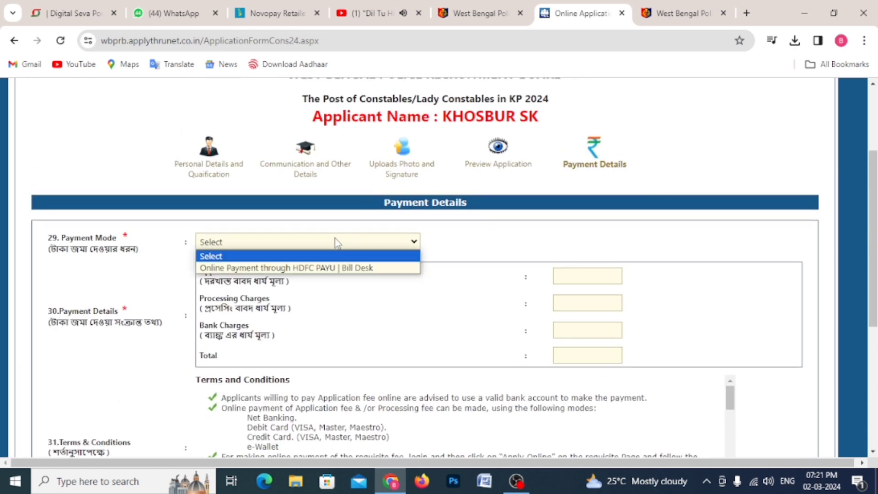
left_click(347, 269)
scroll(709, 253, "down", 2)
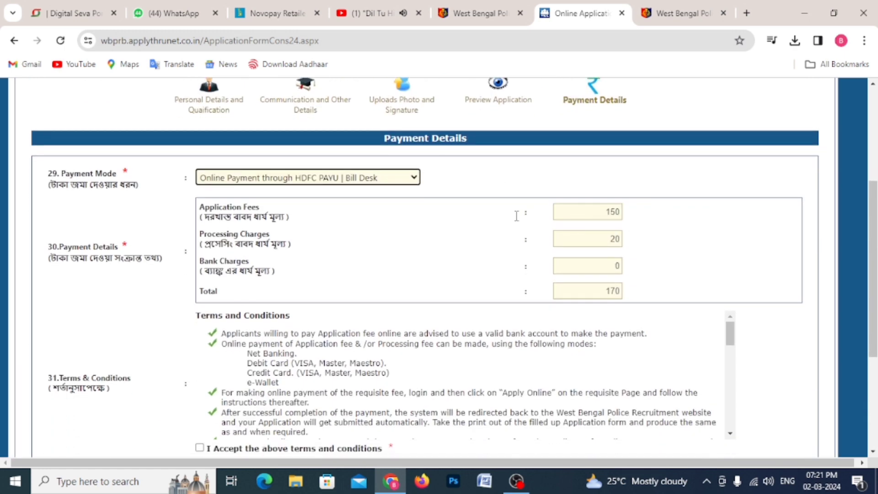
scroll(471, 292, "down", 2)
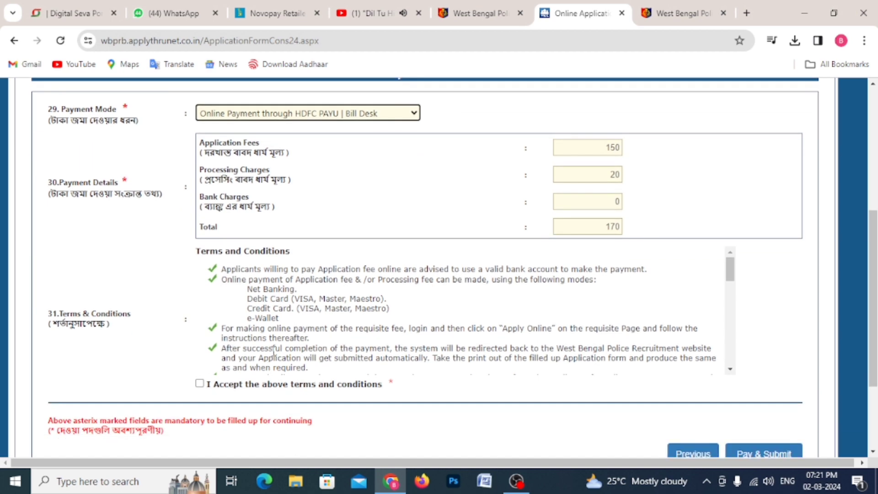
left_click(200, 384)
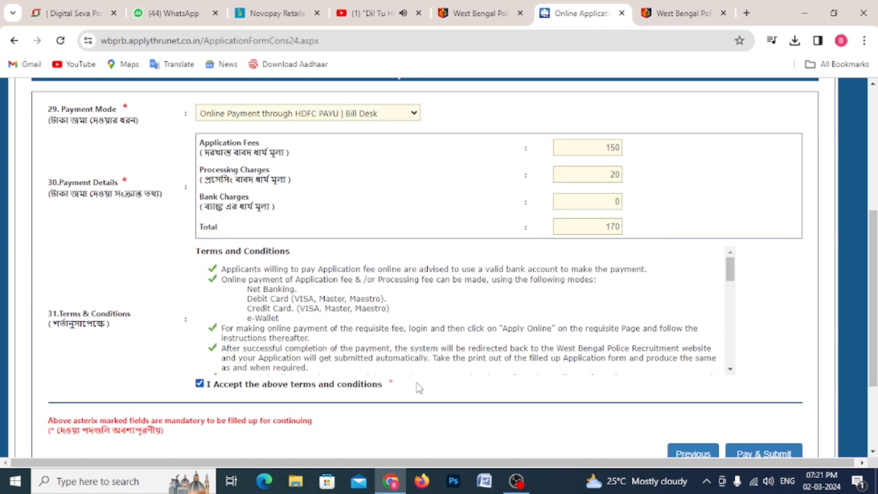
Step: Pay & Submit the application and confirm proceeding to the payment gateway
scroll(777, 311, "down", 2)
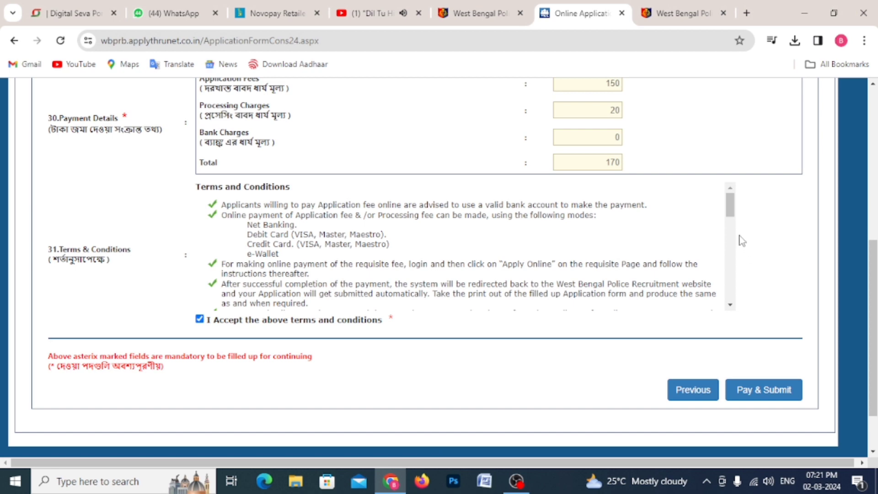
left_click_drag(731, 218, 736, 302)
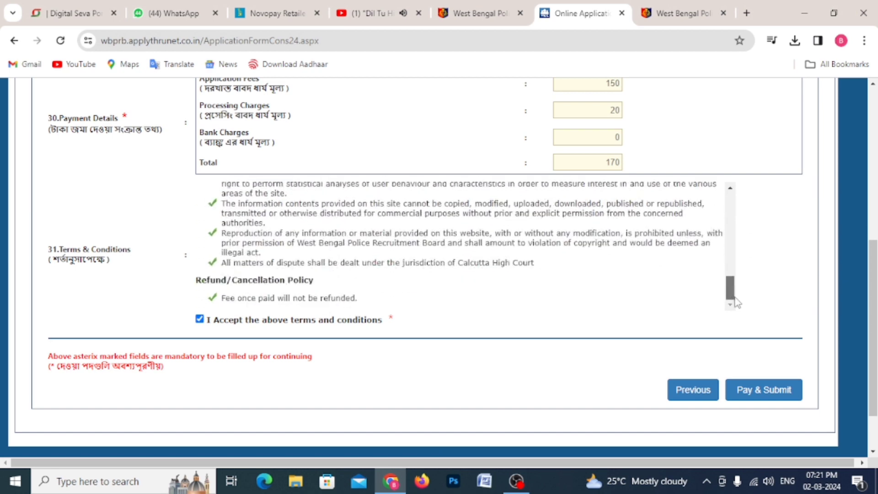
left_click(763, 389)
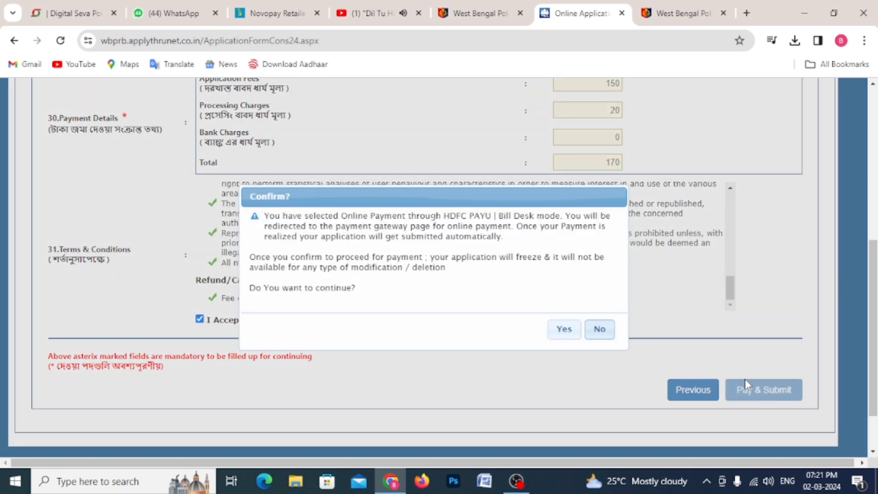
left_click(564, 329)
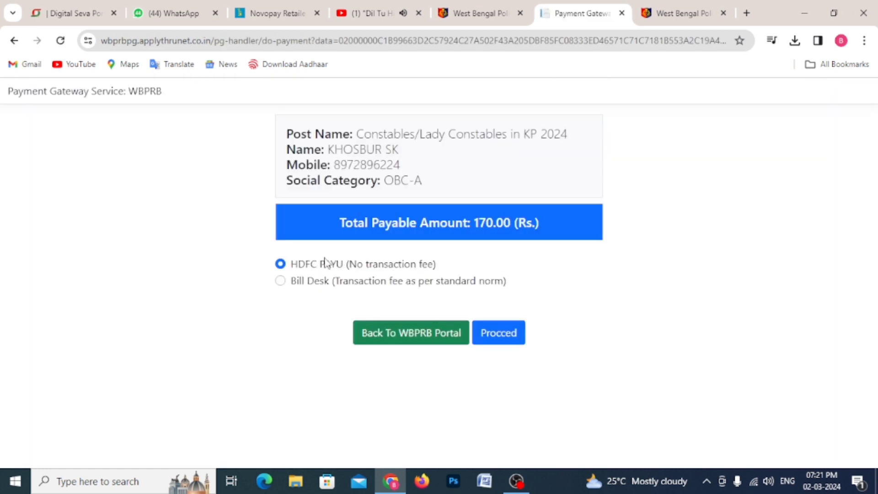
Step: Choose Bill Desk for the 170.00 payment and proceed to the BillDesk checkout
left_click(281, 281)
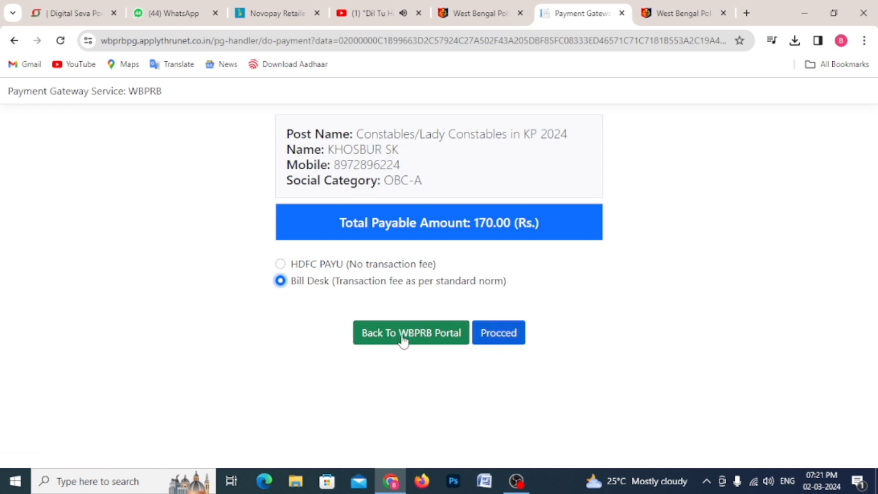
left_click(497, 336)
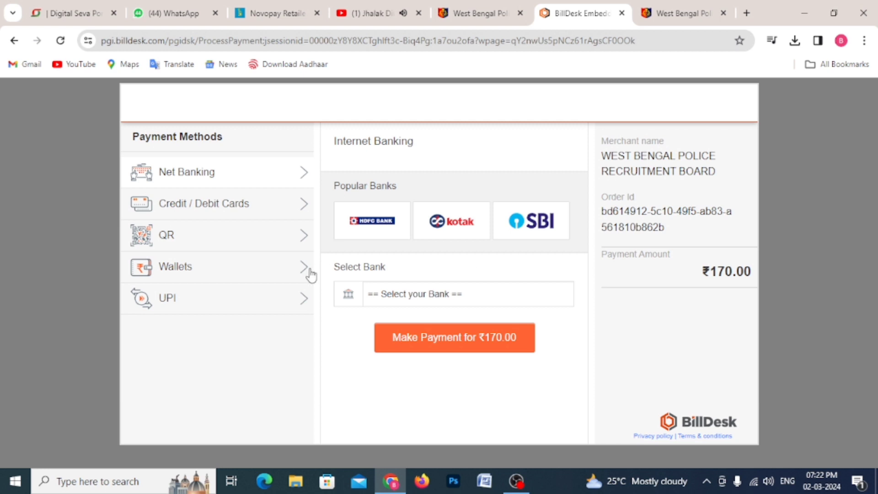
Step: Pay the ₹170.00 fee by BHIM UPI QR code
left_click(247, 243)
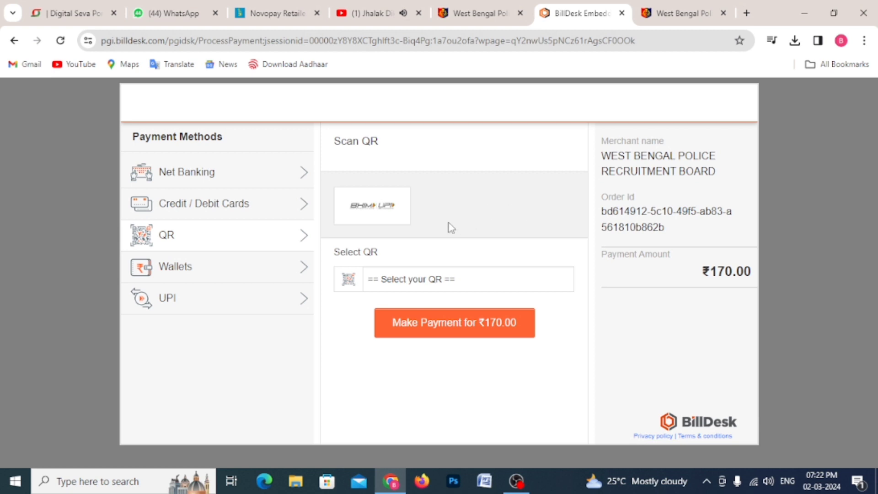
left_click(410, 280)
left_click(405, 310)
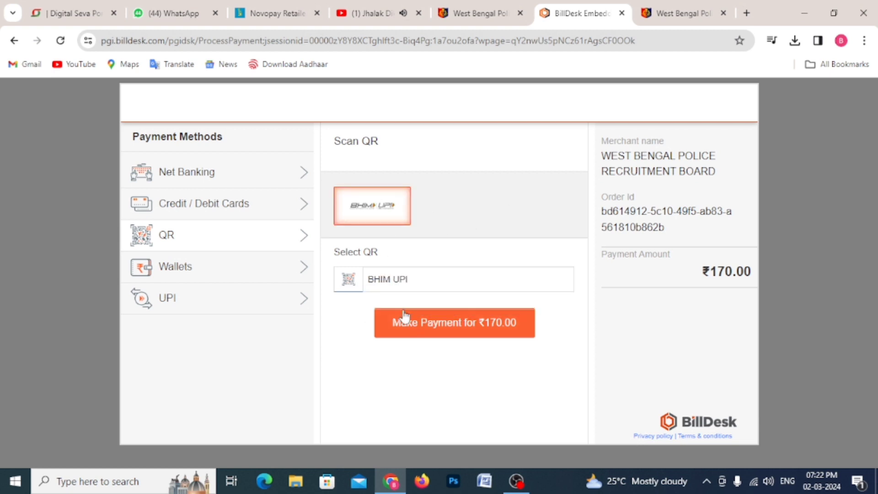
left_click(436, 338)
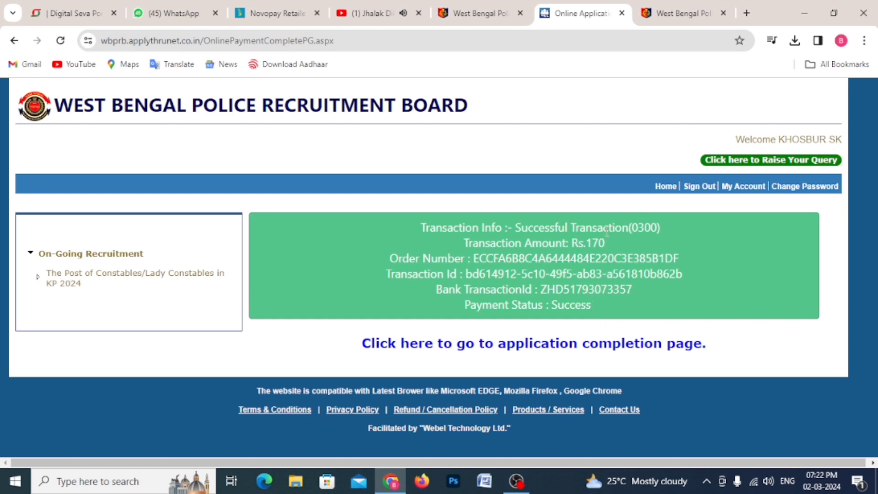
Step: From My Account, open the KP 2024 application status and its printable form
left_click_drag(424, 227, 585, 304)
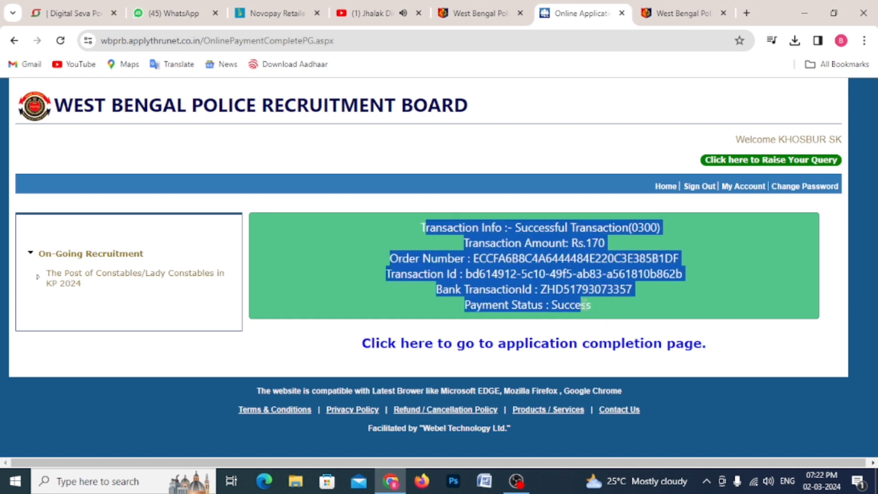
left_click(613, 322)
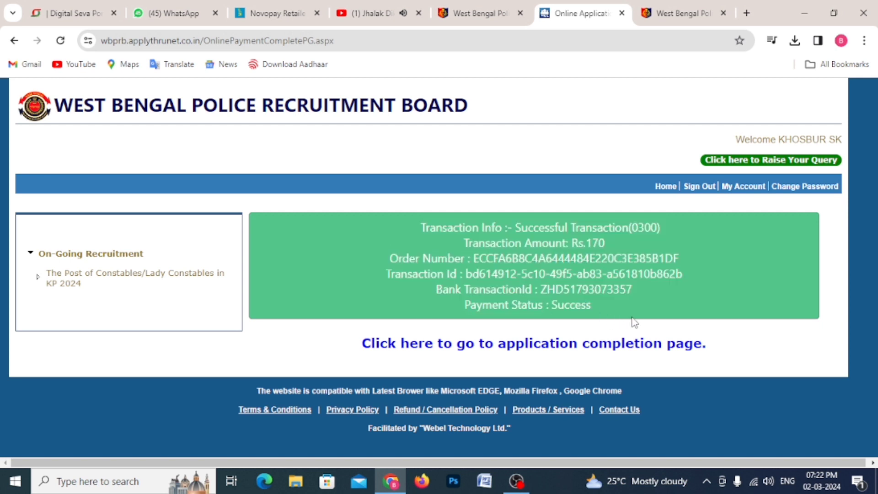
left_click(745, 187)
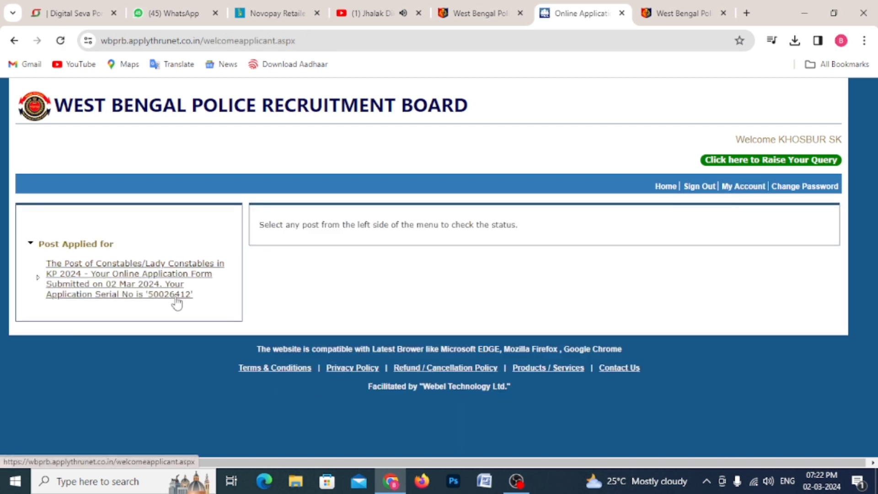
left_click(150, 284)
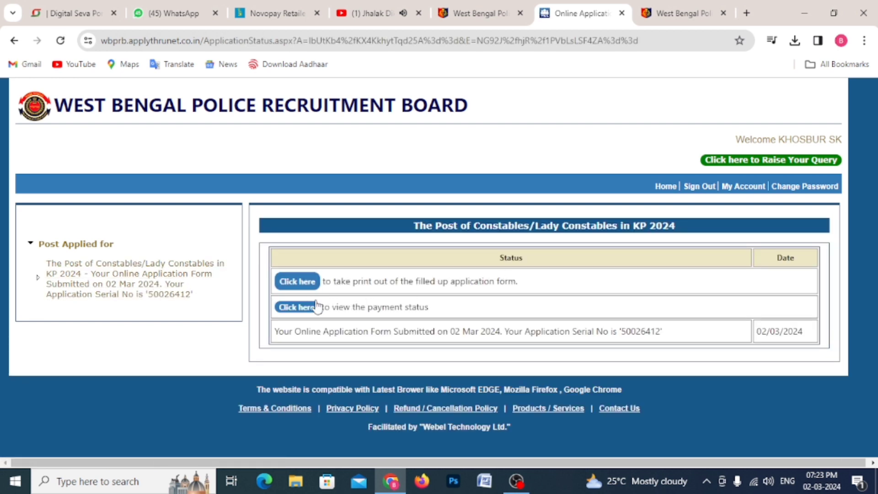
left_click(296, 282)
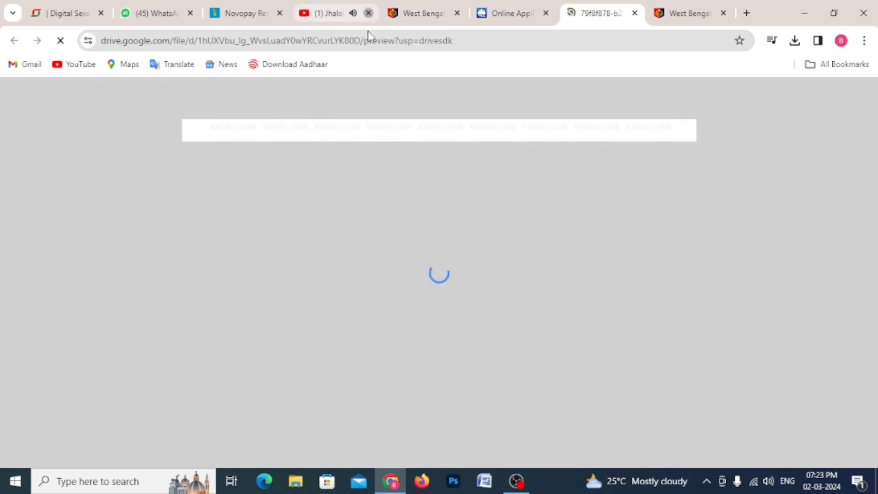
Step: Close the YouTube tab, scroll through both form pages, then switch to West Bengal Police homepage
left_click(369, 13)
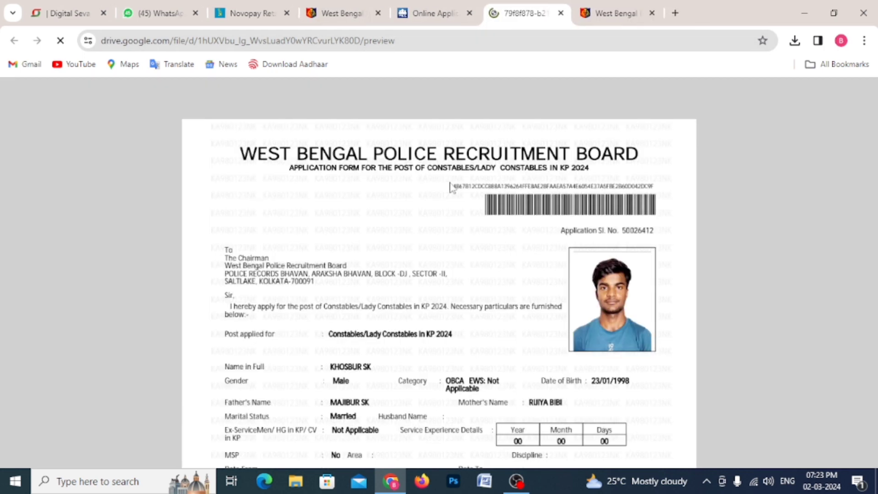
scroll(412, 238, "down", 3)
scroll(537, 306, "down", 15)
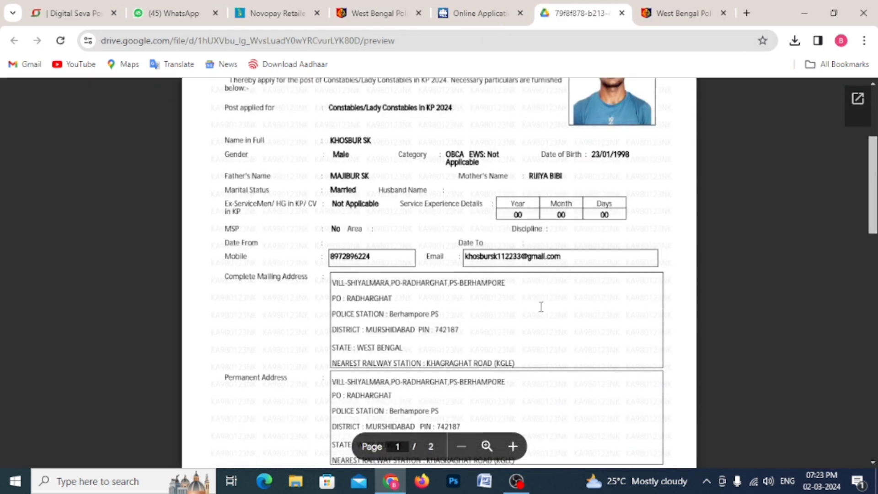
scroll(536, 355, "up", 15)
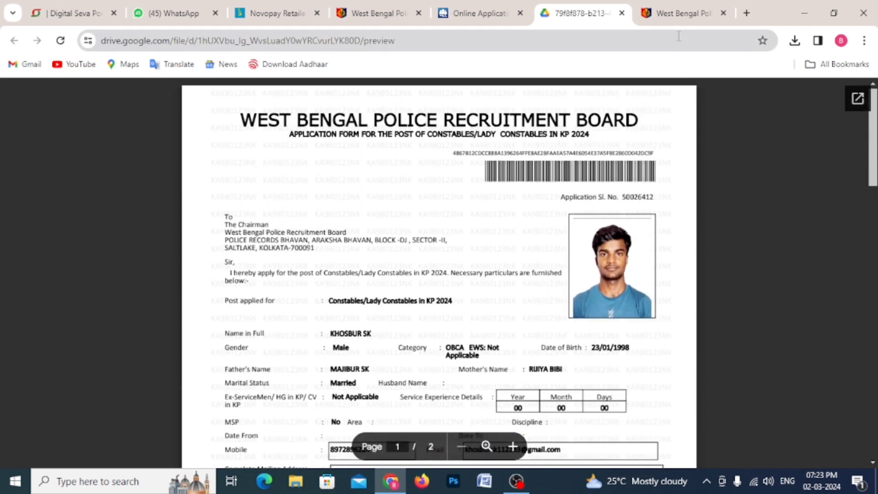
left_click(677, 13)
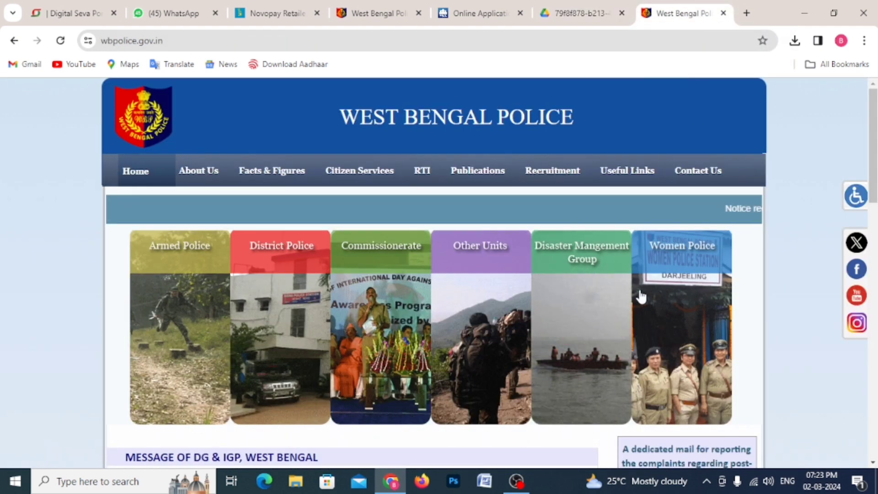